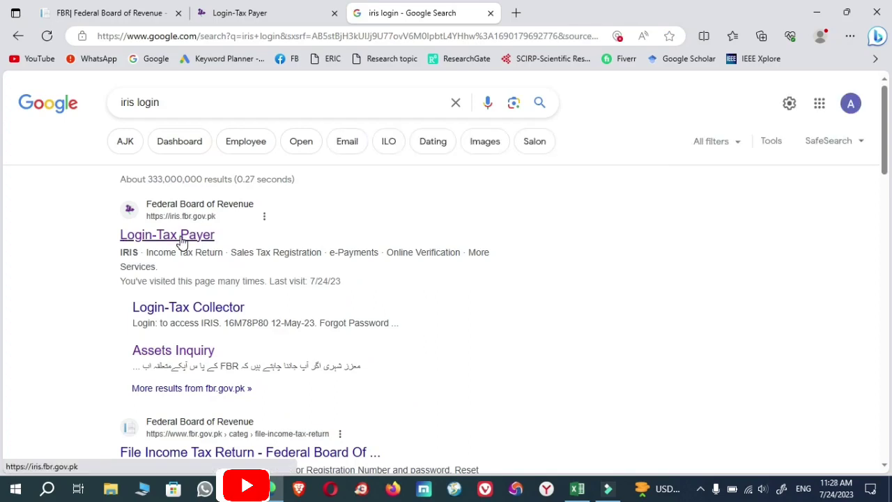
Step: Open the iris.fbr.gov.pk 'Login-Tax Payer' result from the 'iris login' Google search
{"action": "left_click", "coordinate": [180, 237]}
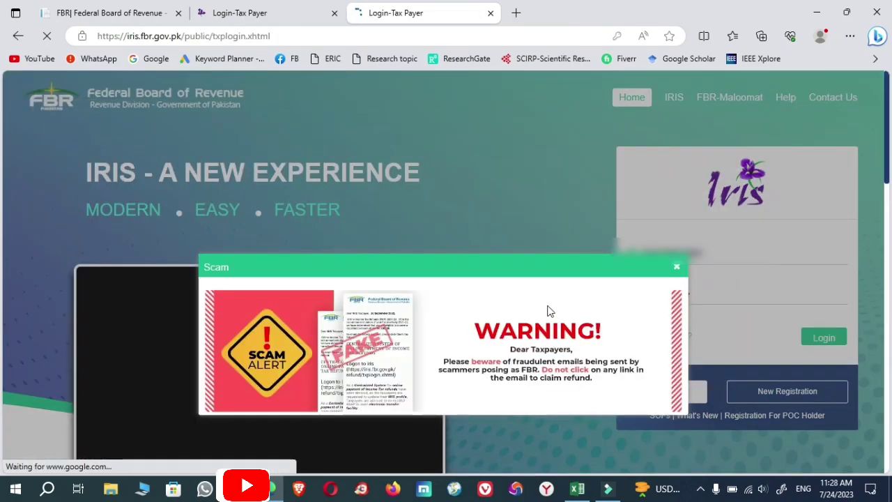
Step: Dismiss the scam warning and sign in with the saved registration number and password
{"action": "left_click", "coordinate": [525, 217]}
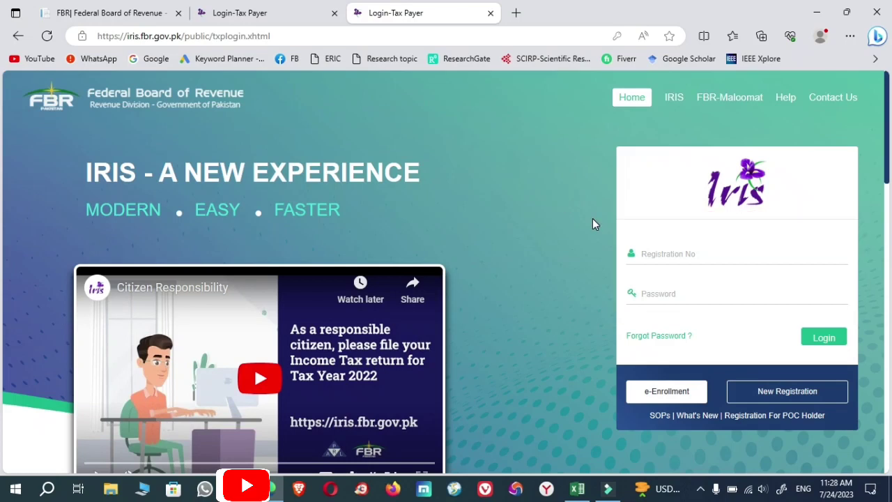
{"action": "left_click", "coordinate": [676, 254]}
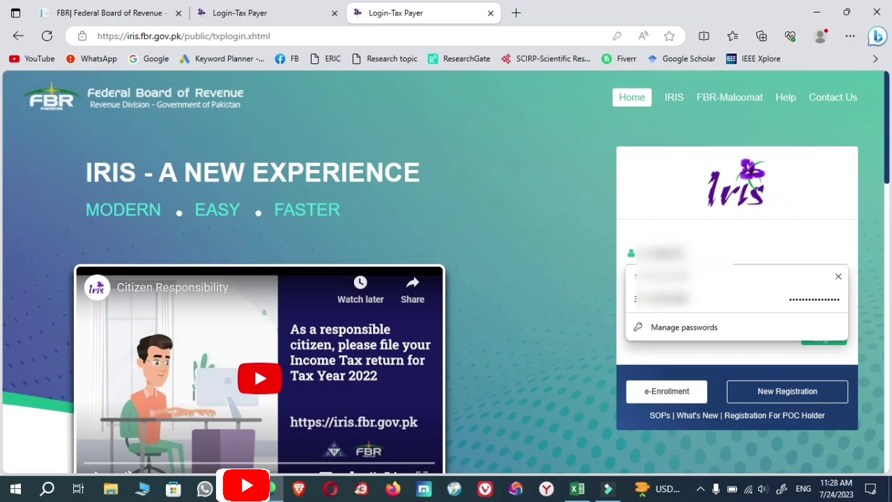
{"action": "left_click", "coordinate": [697, 298]}
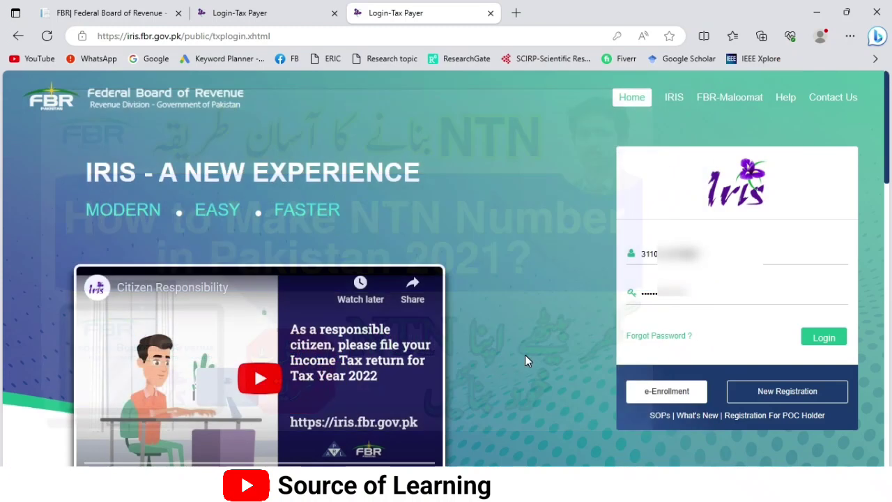
{"action": "left_click", "coordinate": [824, 341]}
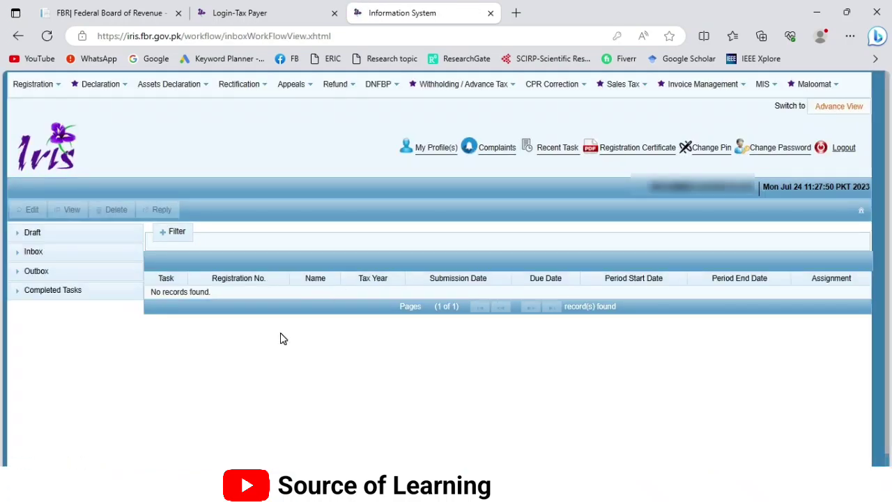
Step: Start a Normal Return (Ind/AOP/COY) for tax year 2023, period 01-Jul-2022 to 30-Jun-2023
{"action": "left_click", "coordinate": [103, 90]}
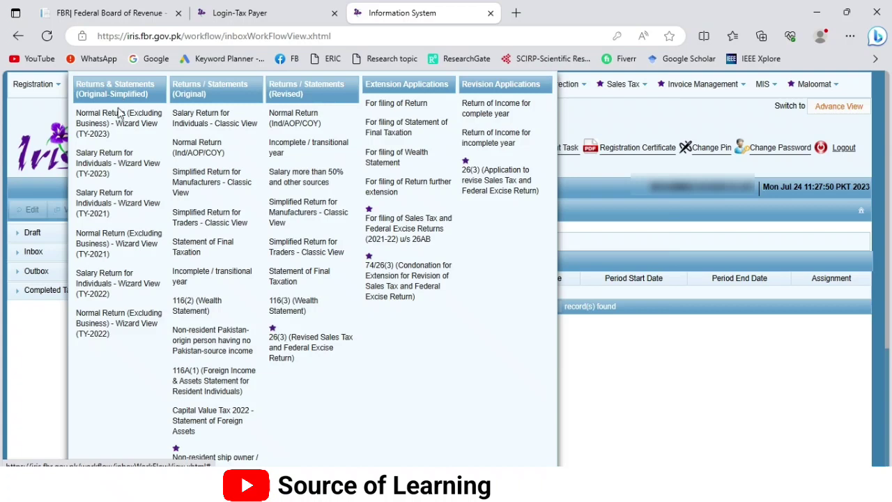
{"action": "left_click", "coordinate": [205, 158]}
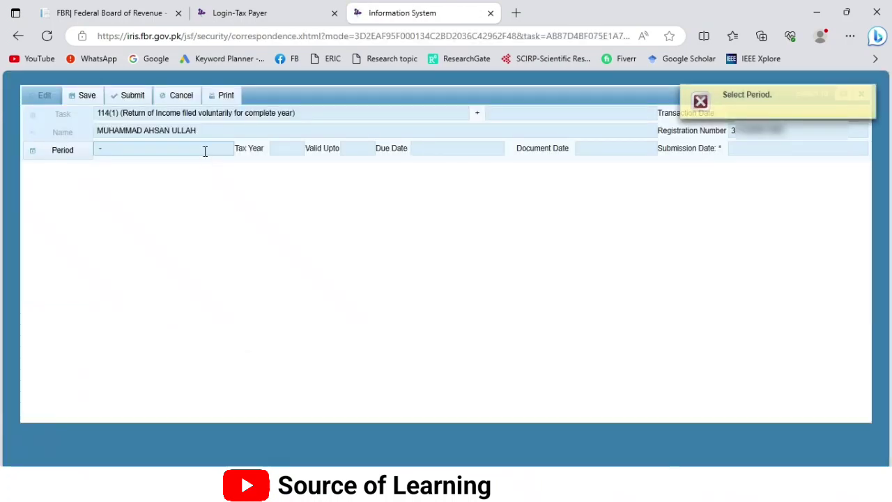
{"action": "left_click", "coordinate": [45, 158]}
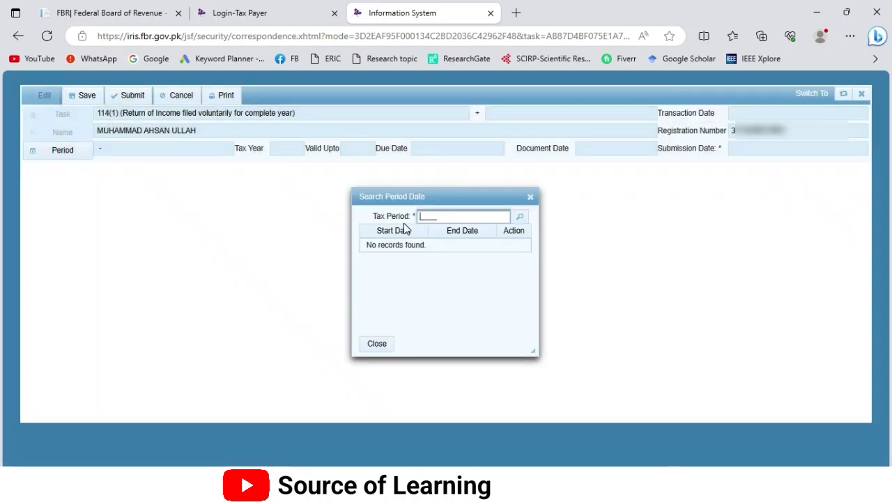
{"action": "type", "text": "2023"}
{"action": "left_click", "coordinate": [522, 218]}
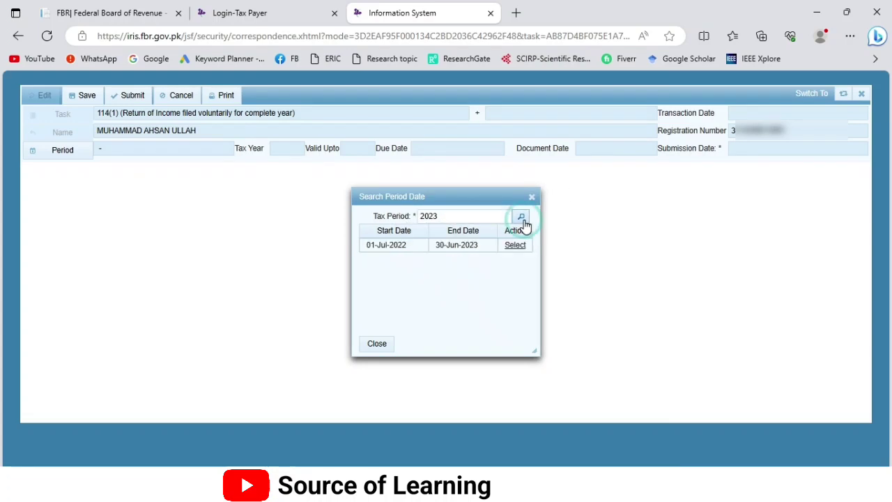
{"action": "left_click", "coordinate": [515, 245]}
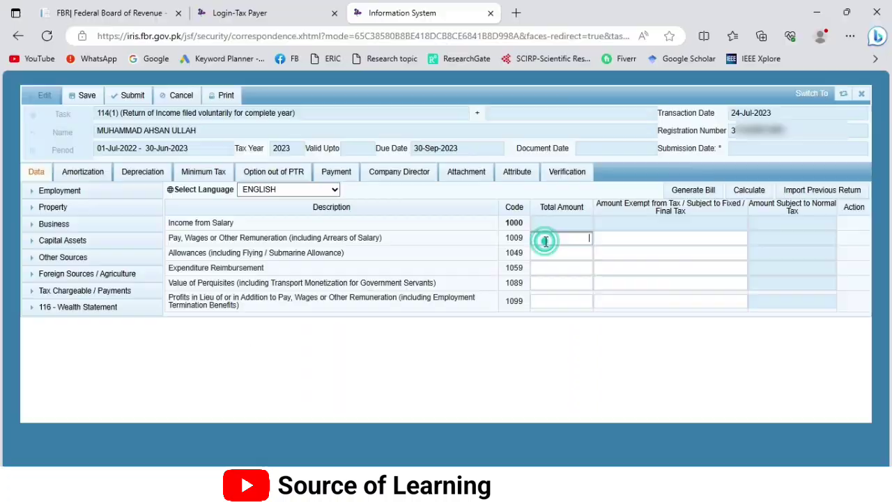
{"action": "left_click", "coordinate": [547, 240]}
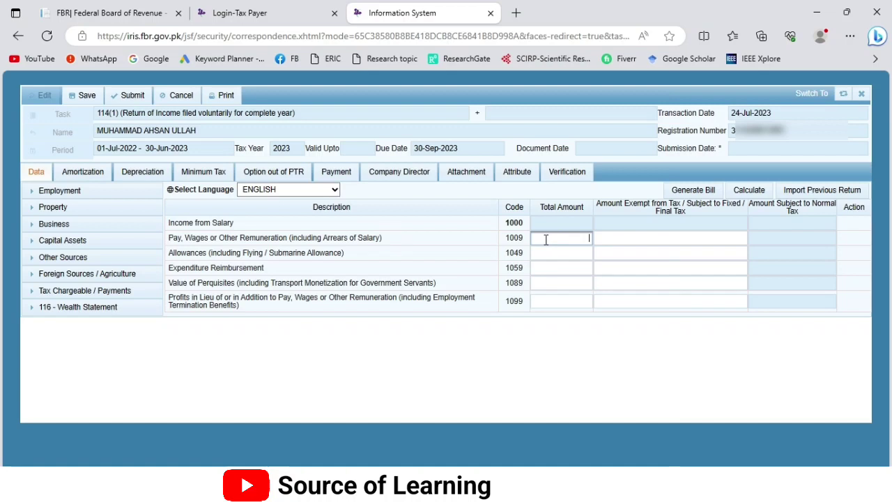
Step: Import the previous return, enter 820,000 salary under code 1009 with 18,000 exempt, and recalculate
{"action": "left_click", "coordinate": [824, 195]}
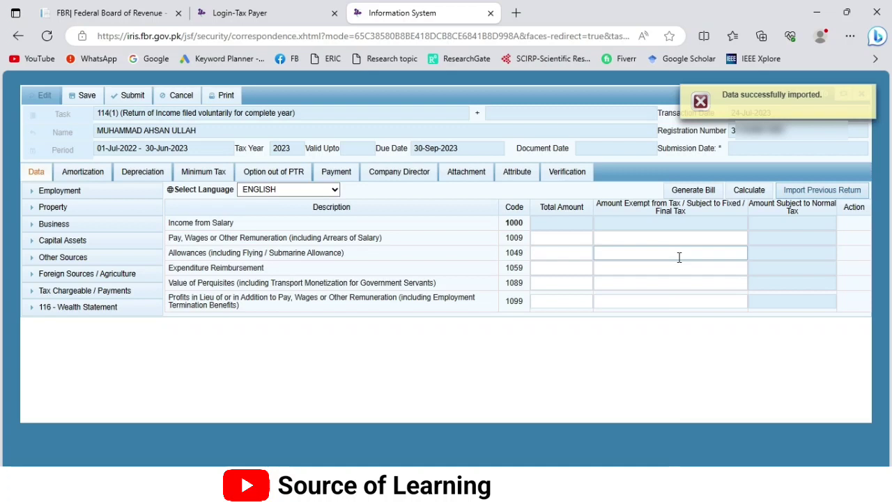
{"action": "left_click", "coordinate": [548, 238]}
{"action": "type", "text": "82000"}
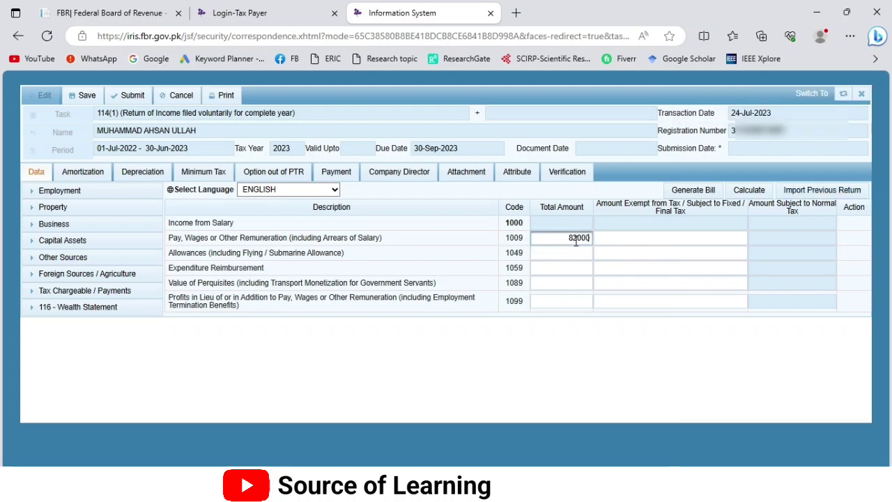
{"action": "type", "text": "0"}
{"action": "left_click", "coordinate": [746, 192]}
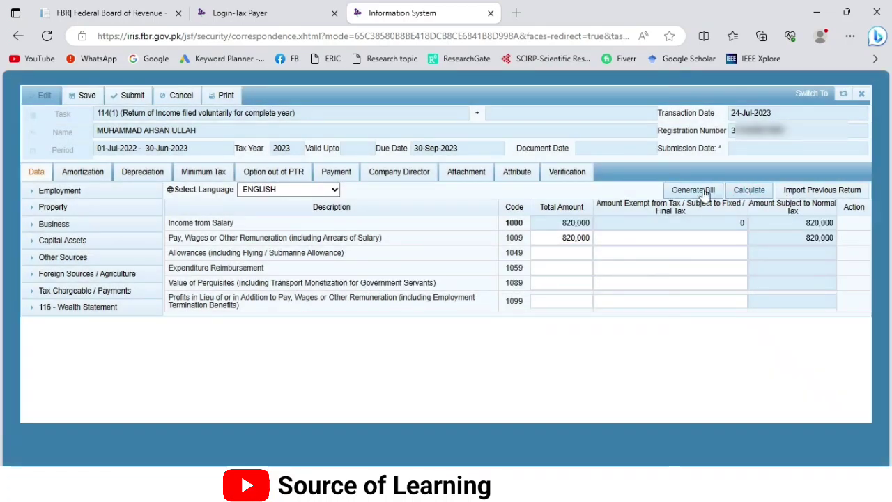
{"action": "left_click", "coordinate": [655, 240]}
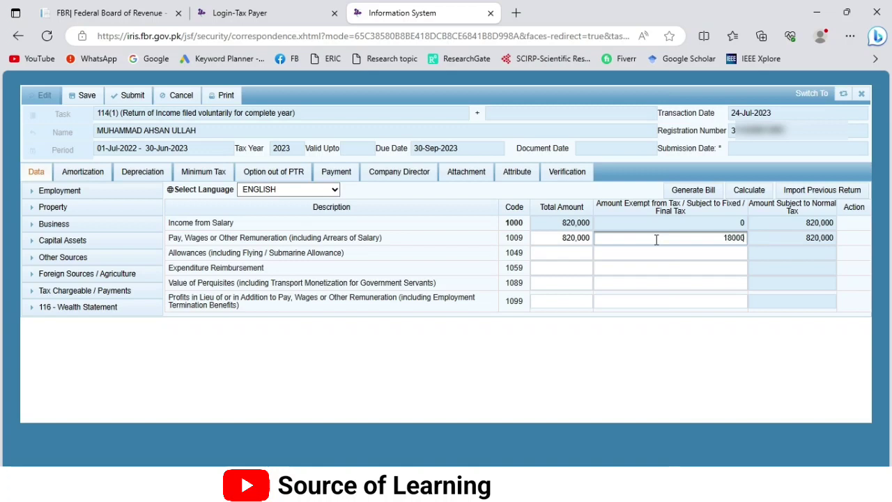
{"action": "left_click", "coordinate": [748, 192]}
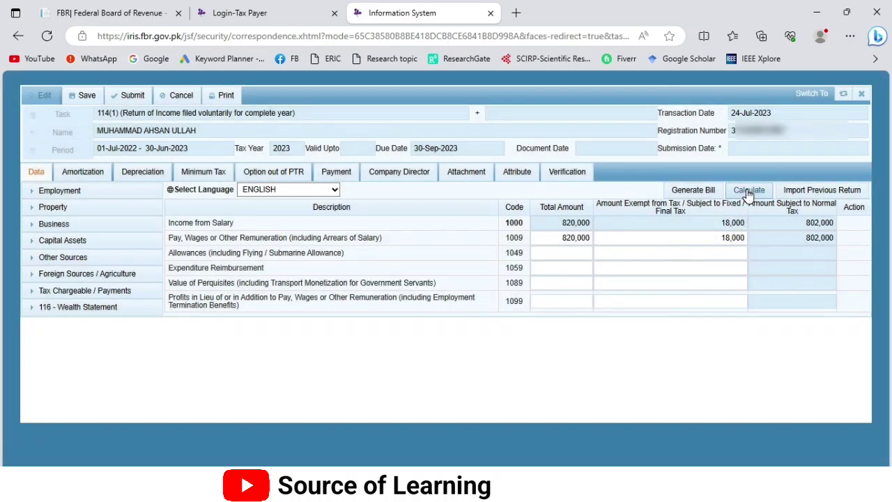
{"action": "left_click", "coordinate": [747, 192]}
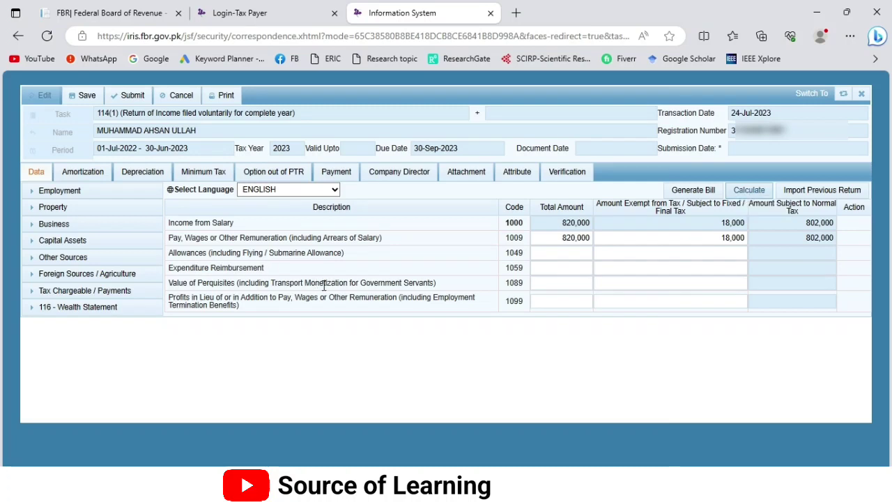
{"action": "left_click_drag", "start_coordinate": [278, 308], "coordinate": [168, 297]}
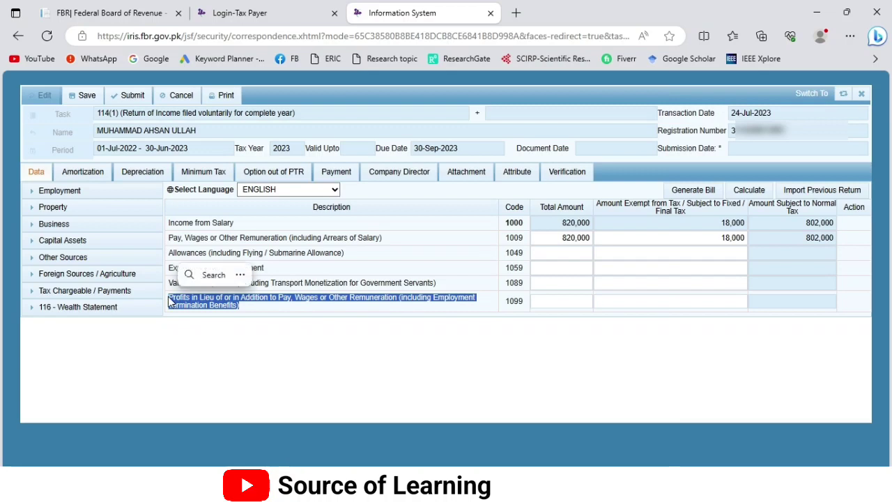
Step: Review employment codes 1099, 1059 and 5007 and the Other Sources annuity/pension row, leaving them blank
{"action": "left_click", "coordinate": [576, 301]}
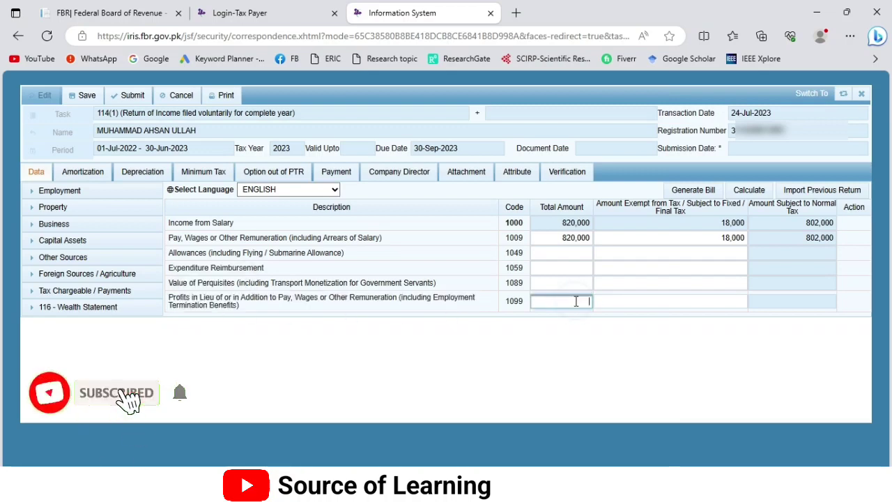
{"action": "left_click", "coordinate": [554, 265]}
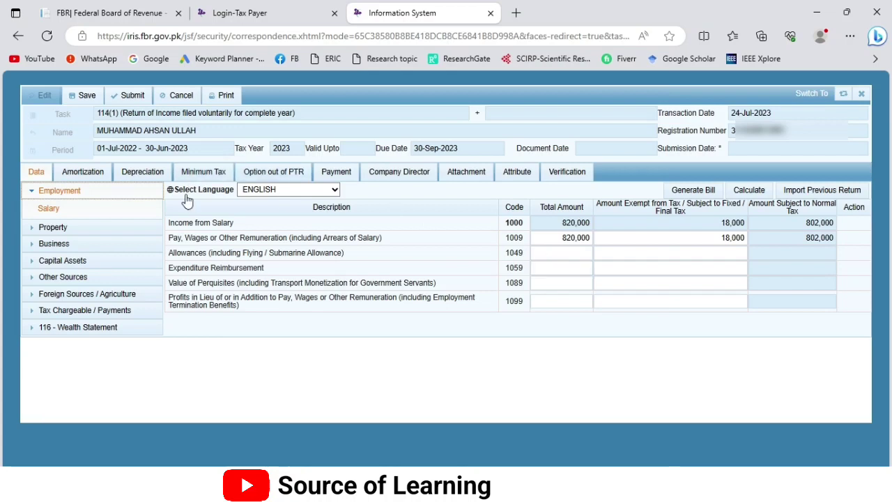
{"action": "left_click", "coordinate": [33, 193]}
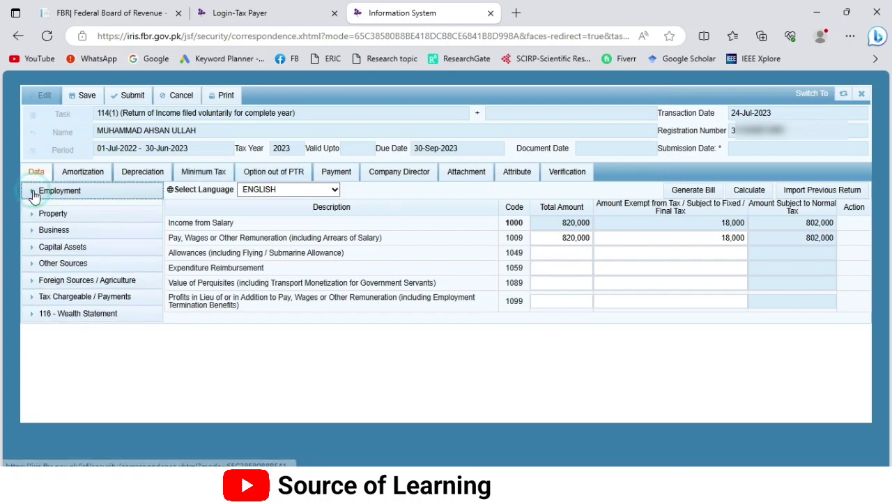
{"action": "left_click", "coordinate": [67, 258]}
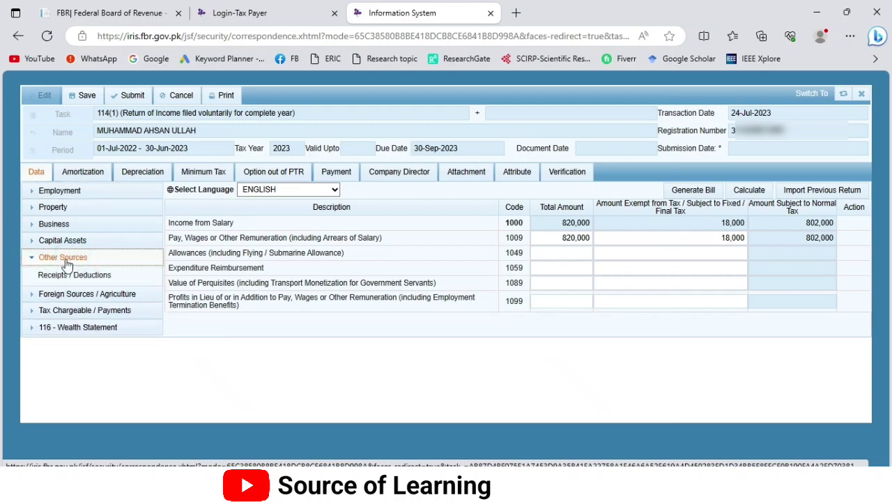
{"action": "left_click", "coordinate": [62, 276]}
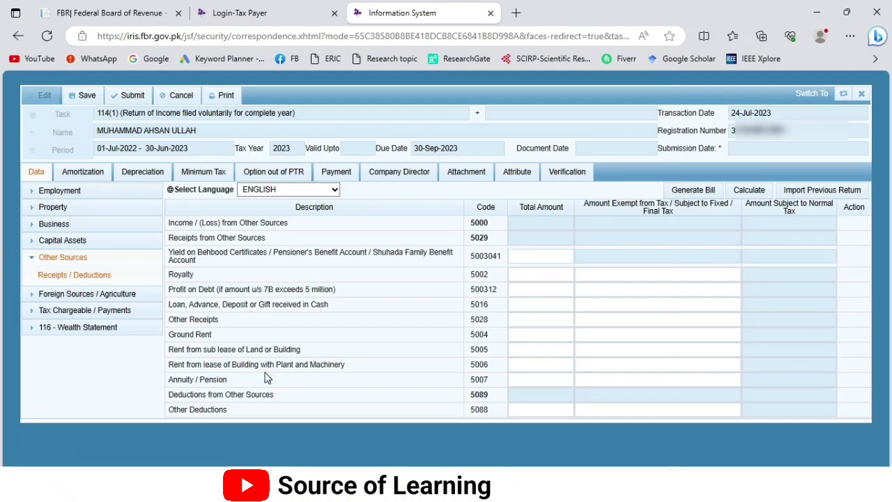
{"action": "left_click_drag", "start_coordinate": [247, 382], "coordinate": [170, 380]}
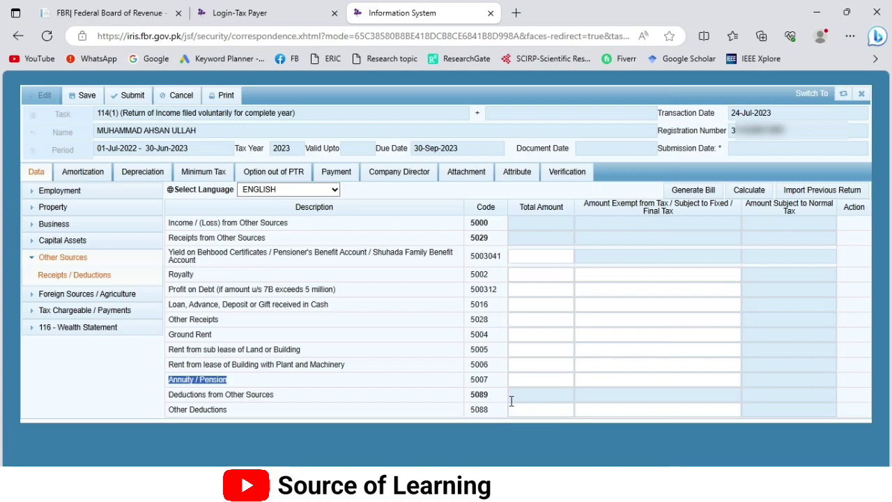
{"action": "left_click", "coordinate": [524, 381]}
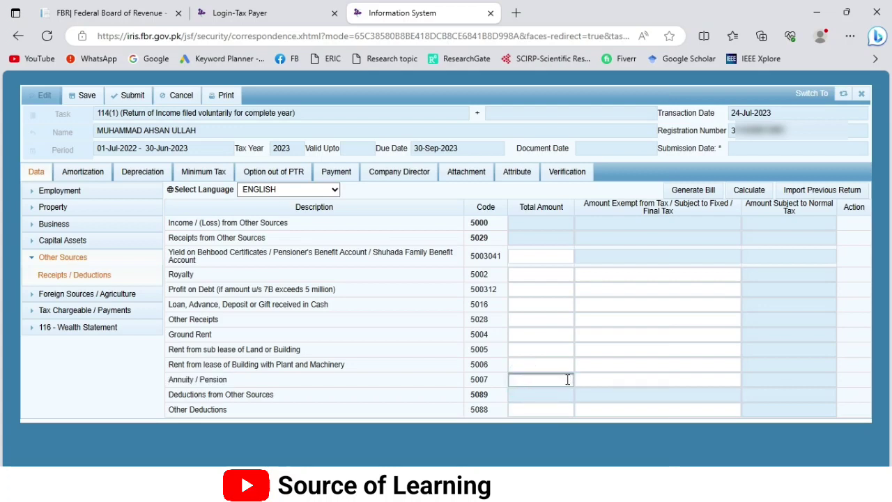
{"action": "left_click", "coordinate": [606, 378]}
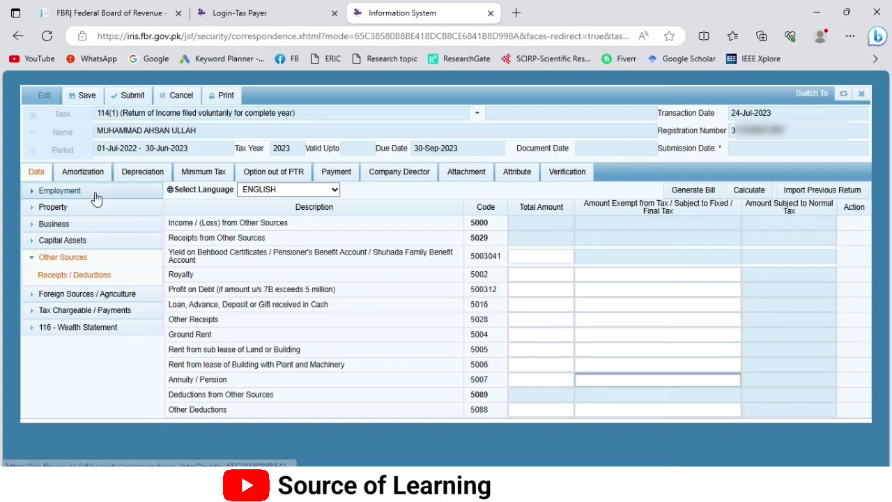
{"action": "left_click", "coordinate": [36, 190]}
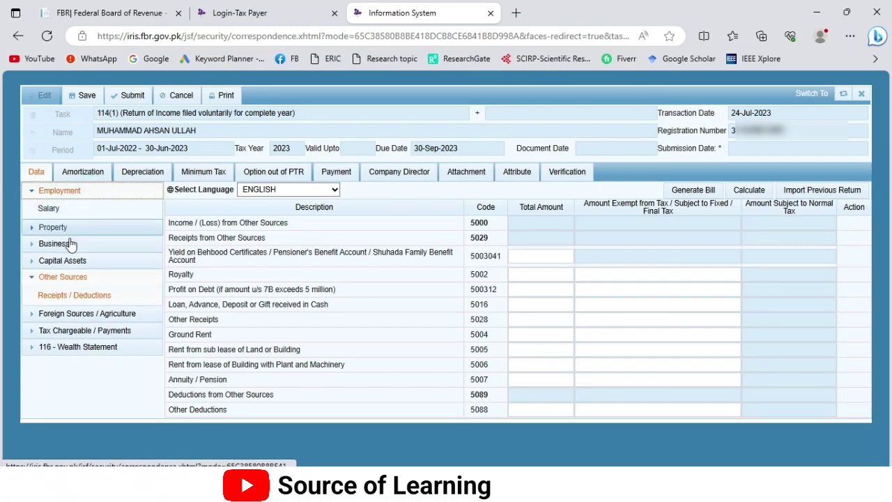
{"action": "left_click", "coordinate": [524, 379]}
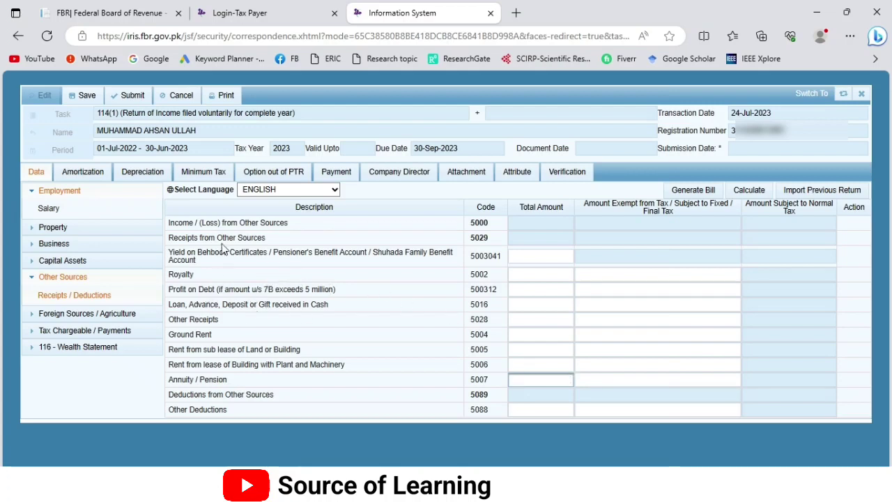
{"action": "left_click", "coordinate": [32, 279]}
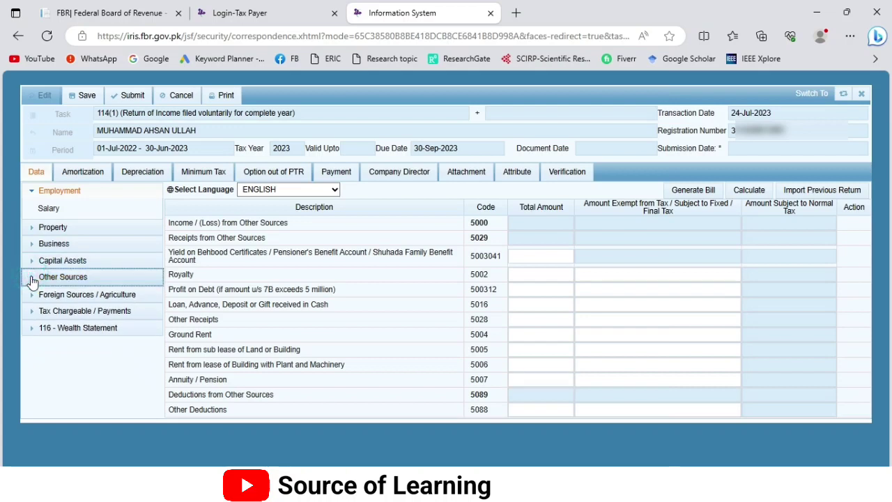
Step: Show the Property Receipts / Deductions schedule, leaving rent received empty
{"action": "left_click", "coordinate": [52, 227]}
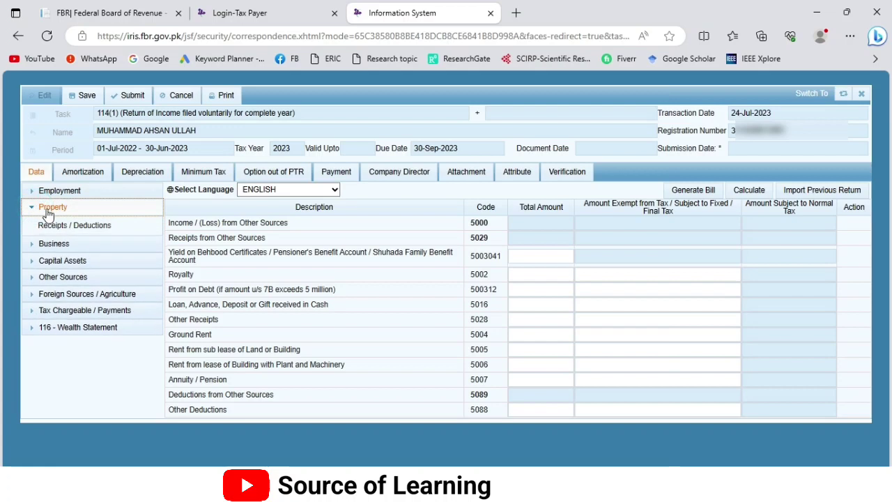
{"action": "left_click", "coordinate": [61, 229]}
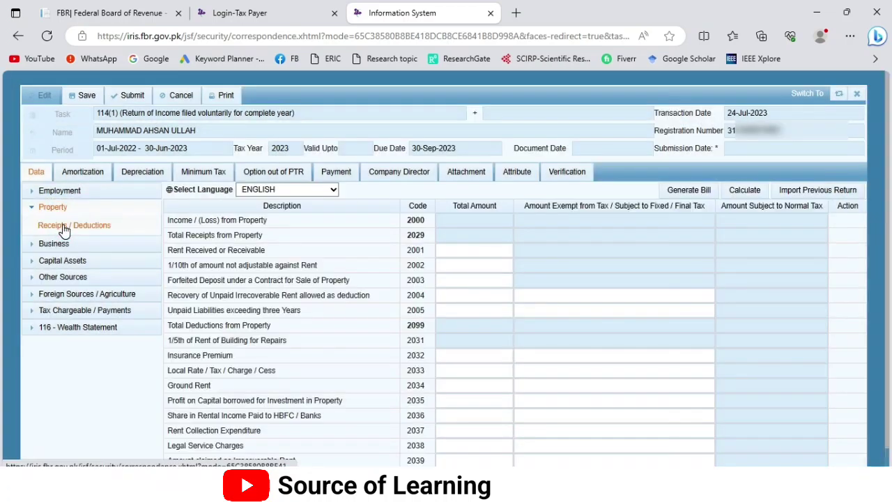
{"action": "left_click_drag", "start_coordinate": [289, 249], "coordinate": [167, 252]}
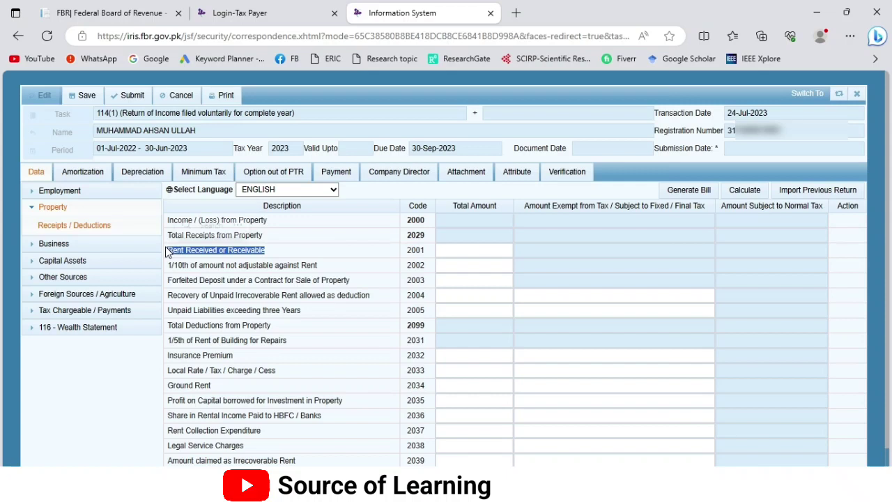
{"action": "left_click", "coordinate": [451, 253]}
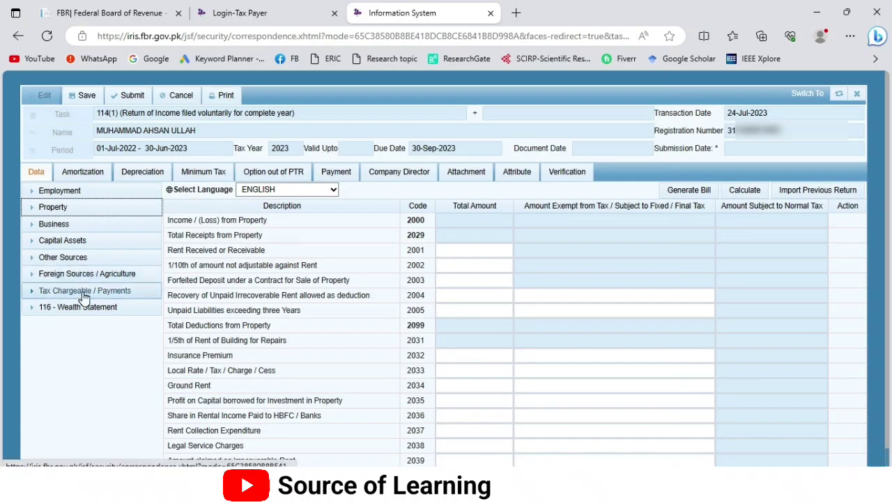
{"action": "left_click", "coordinate": [82, 293]}
Step: Enter 7,280 tax on Salary of Employees u/s 149 and recalculate adjustable tax to 8,922
{"action": "left_click", "coordinate": [61, 377]}
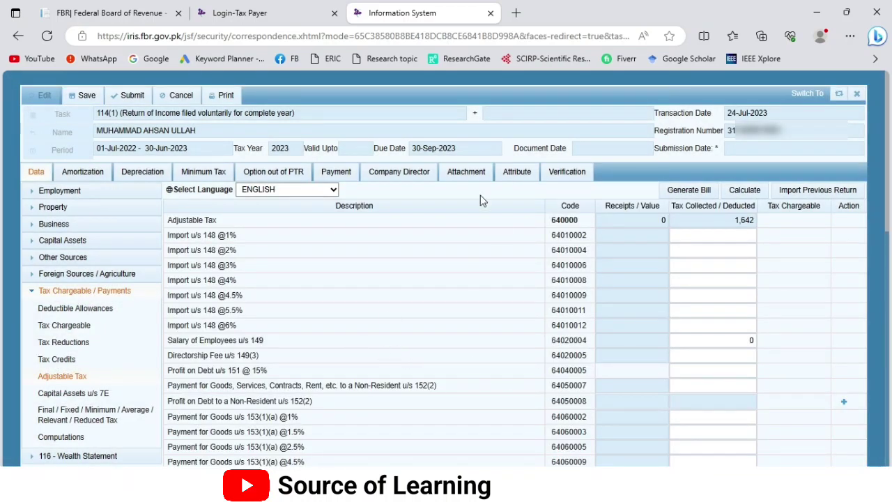
{"action": "scroll", "coordinate": [303, 306], "scroll_direction": "down", "scroll_amount": 1}
{"action": "scroll", "coordinate": [303, 306], "scroll_direction": "down", "scroll_amount": 5}
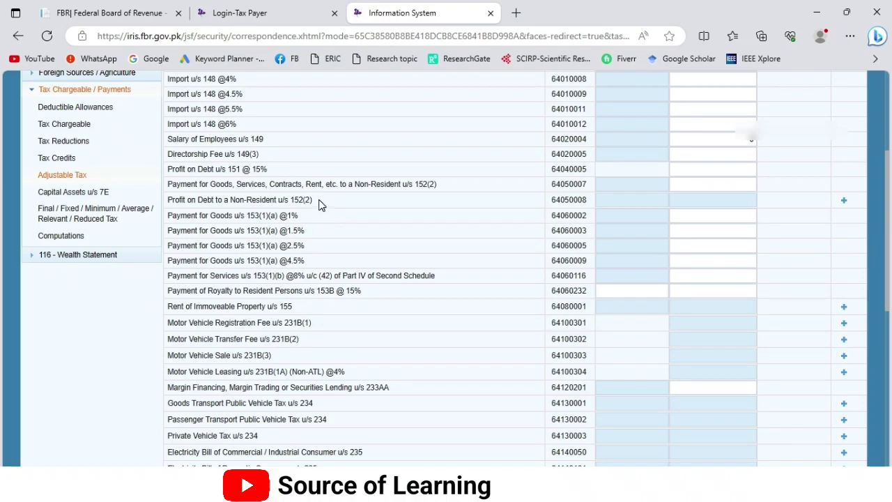
{"action": "scroll", "coordinate": [319, 202], "scroll_direction": "up", "scroll_amount": 3}
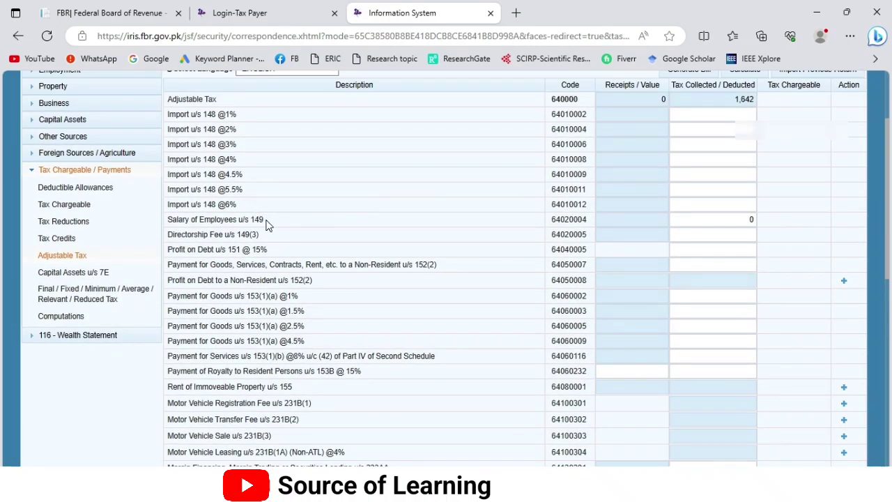
{"action": "left_click_drag", "start_coordinate": [267, 221], "coordinate": [170, 220]}
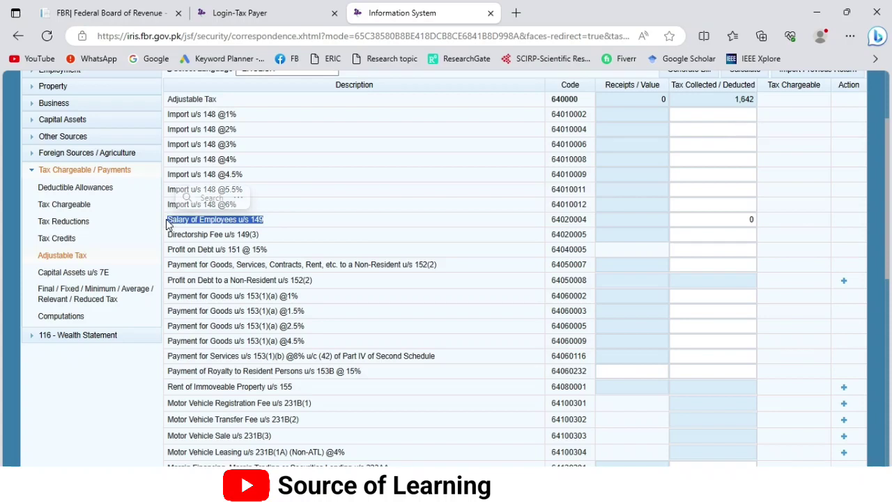
{"action": "scroll", "coordinate": [688, 299], "scroll_direction": "up", "scroll_amount": 1}
{"action": "left_click", "coordinate": [689, 299]}
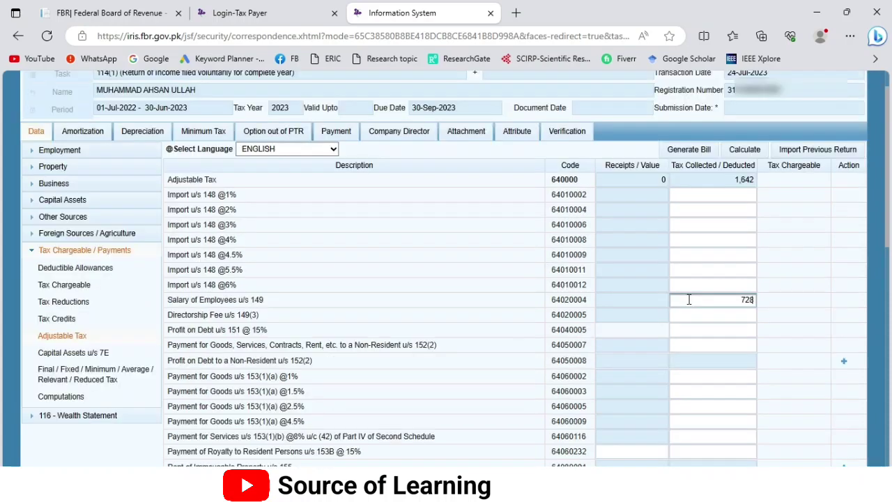
{"action": "left_click", "coordinate": [751, 152]}
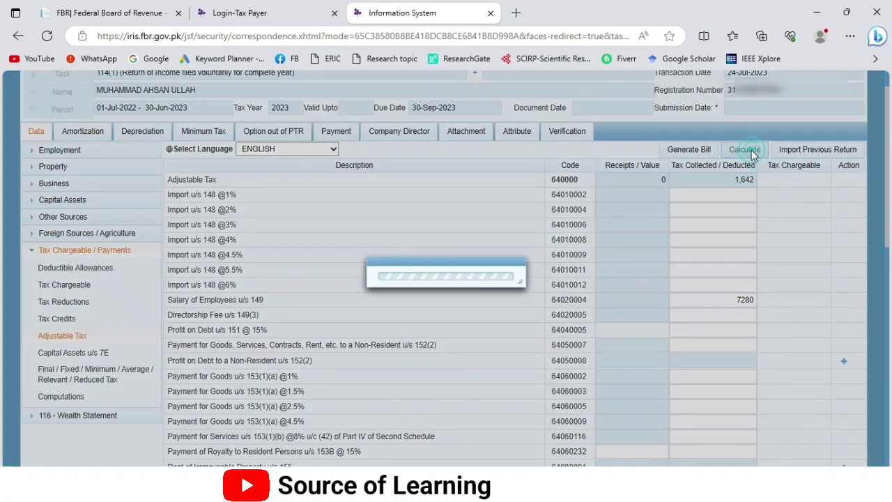
{"action": "left_click", "coordinate": [751, 152]}
{"action": "scroll", "coordinate": [334, 329], "scroll_direction": "down", "scroll_amount": 2}
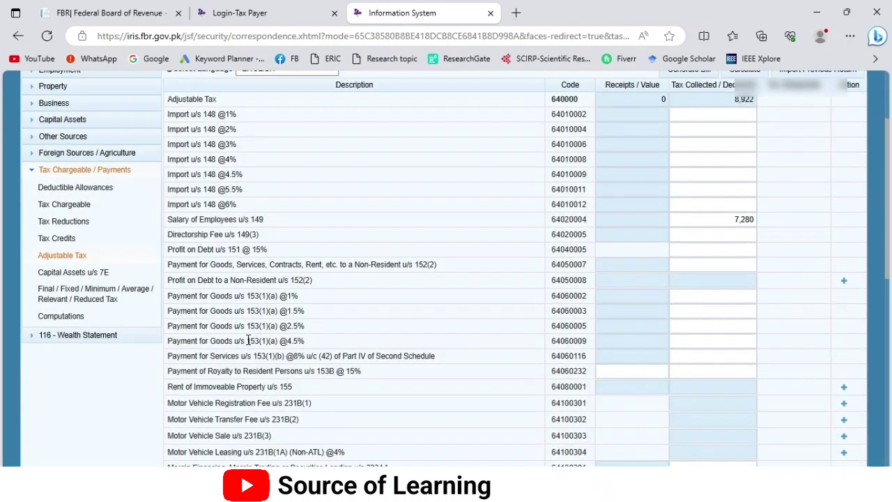
{"action": "scroll", "coordinate": [394, 360], "scroll_direction": "down", "scroll_amount": 2}
{"action": "left_click_drag", "start_coordinate": [324, 242], "coordinate": [167, 242]}
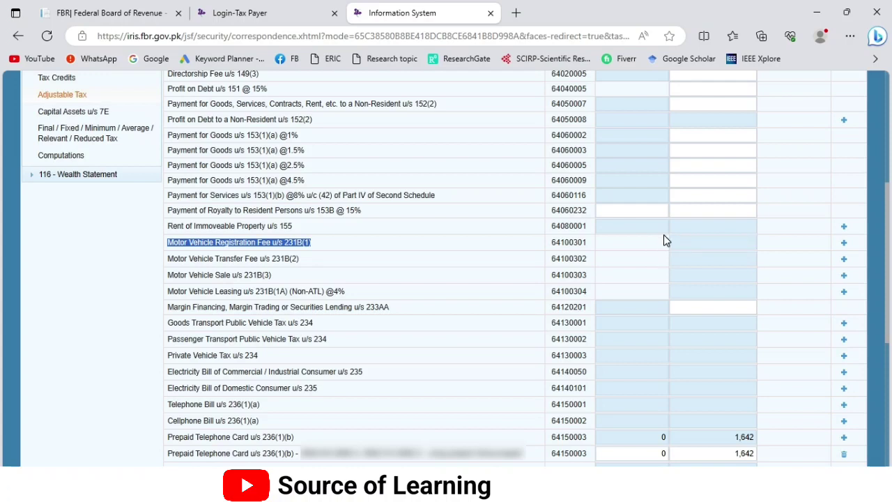
{"action": "left_click", "coordinate": [844, 246]}
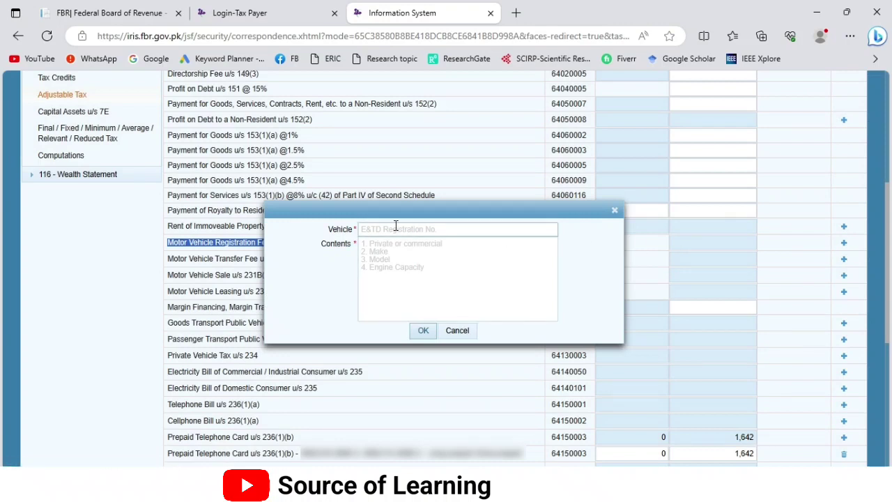
{"action": "left_click", "coordinate": [383, 228]}
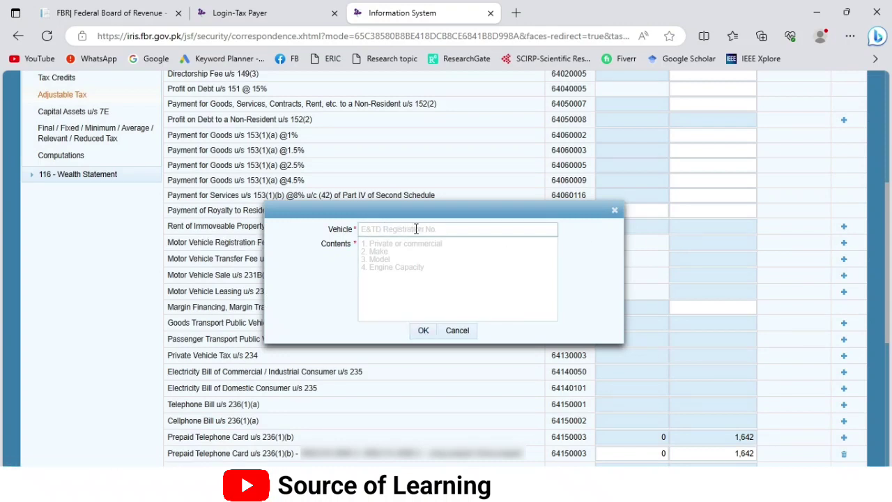
{"action": "left_click", "coordinate": [399, 244]}
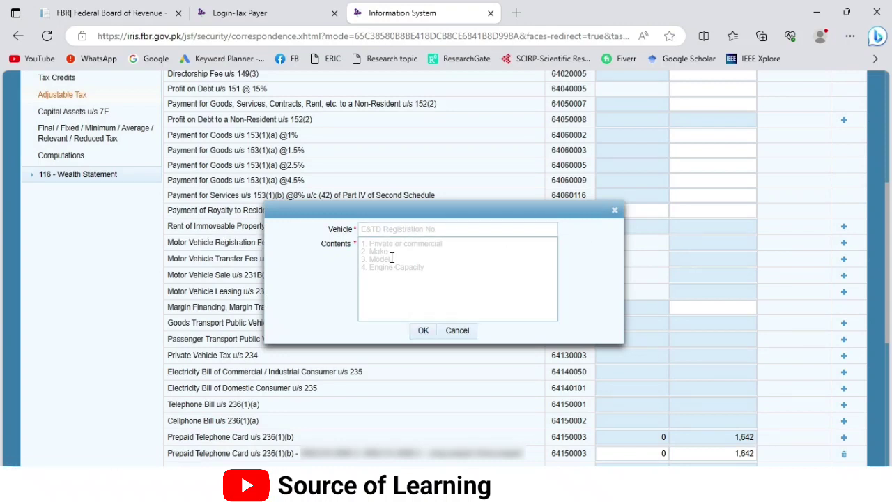
{"action": "left_click", "coordinate": [457, 332]}
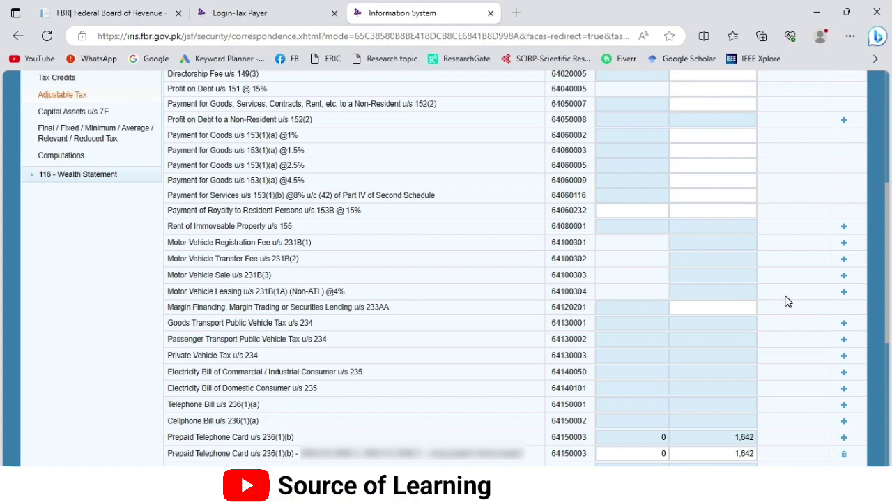
{"action": "left_click_drag", "start_coordinate": [309, 258], "coordinate": [184, 259]}
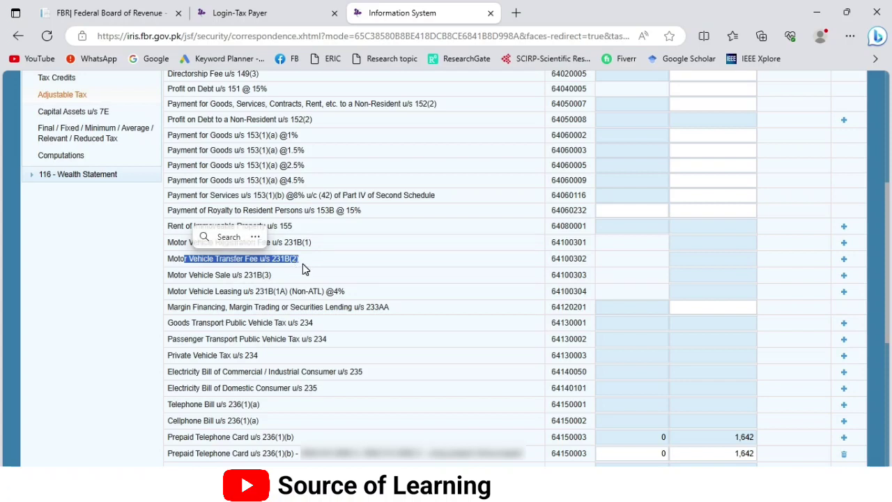
{"action": "left_click_drag", "start_coordinate": [280, 274], "coordinate": [176, 277]}
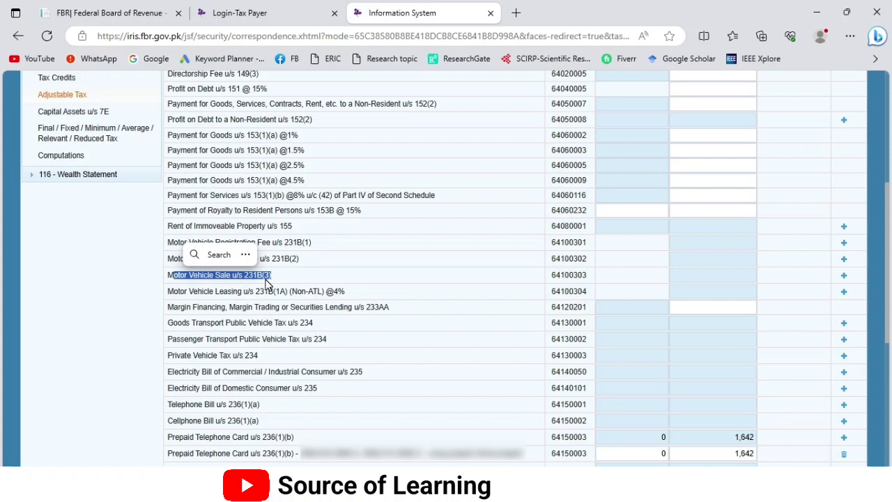
{"action": "left_click", "coordinate": [252, 286]}
{"action": "scroll", "coordinate": [369, 358], "scroll_direction": "down", "scroll_amount": 1}
{"action": "scroll", "coordinate": [370, 360], "scroll_direction": "down", "scroll_amount": 1}
{"action": "left_click_drag", "start_coordinate": [168, 374], "coordinate": [281, 375]}
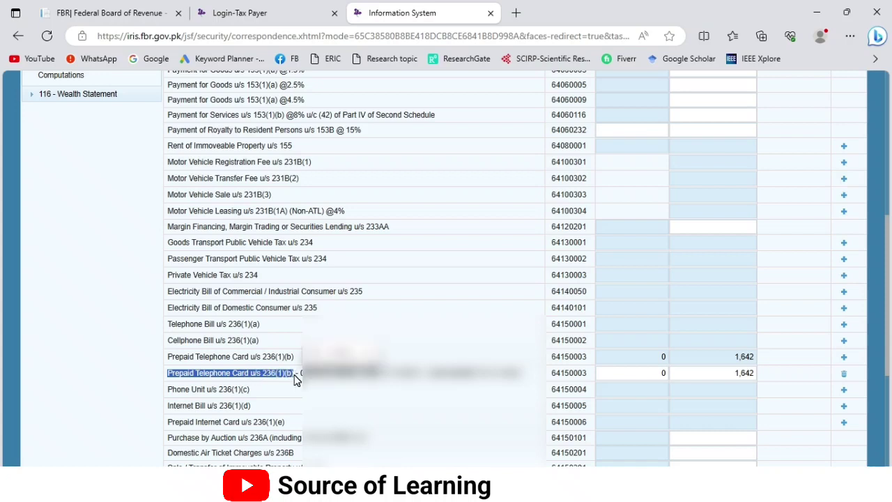
{"action": "left_click", "coordinate": [842, 358]}
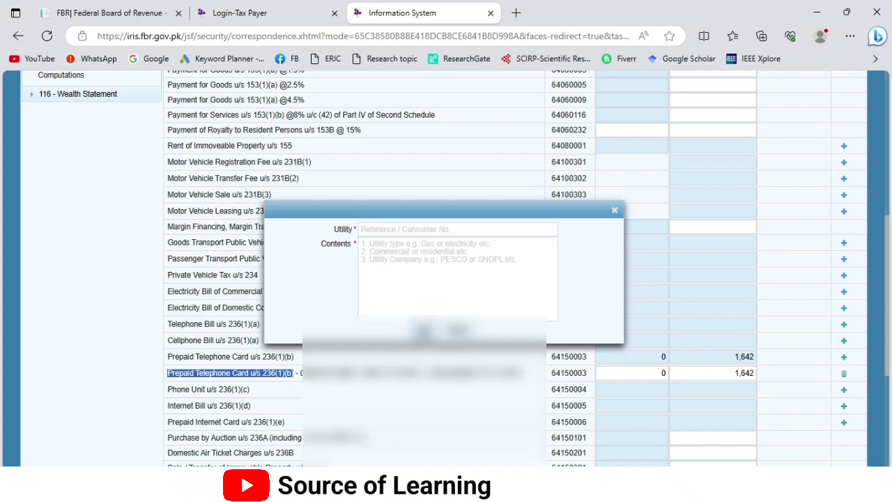
Step: Set the prepaid telephone card u/s 236(1)(b) entry to 8,490 value and 1,107 tax, then recalculate
{"action": "left_click", "coordinate": [449, 331]}
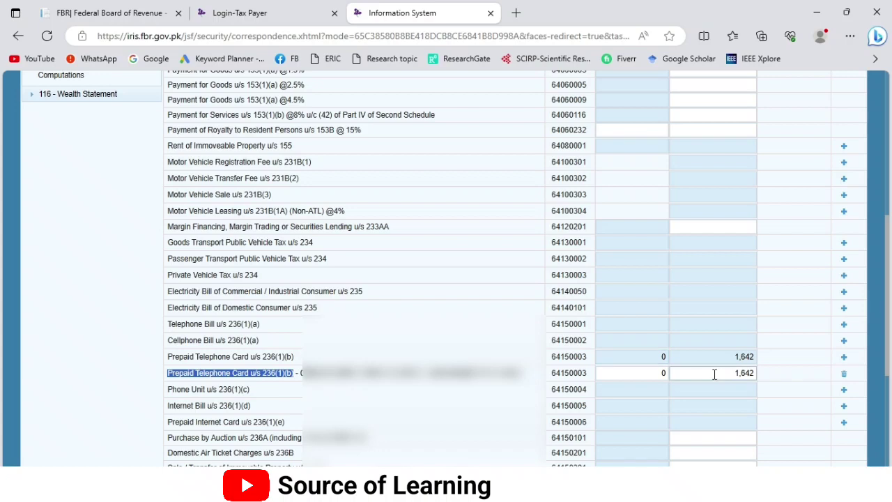
{"action": "left_click", "coordinate": [737, 374]}
{"action": "type", "text": "1107"}
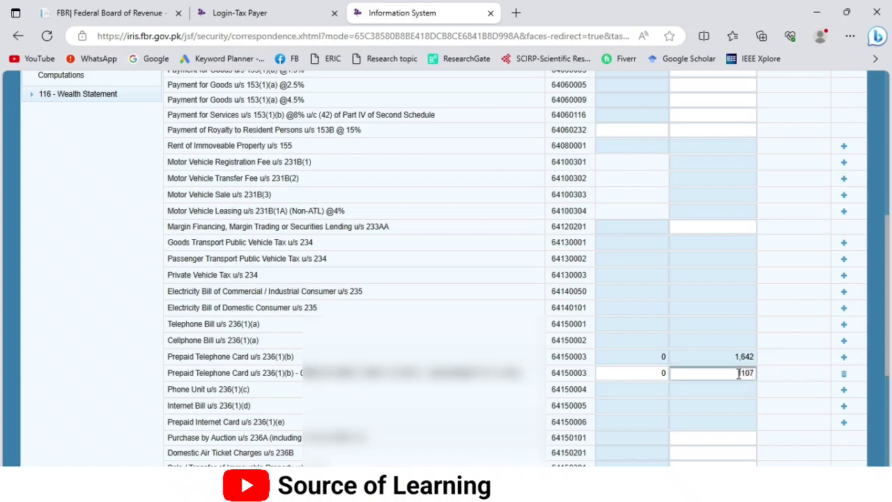
{"action": "left_click", "coordinate": [666, 374]}
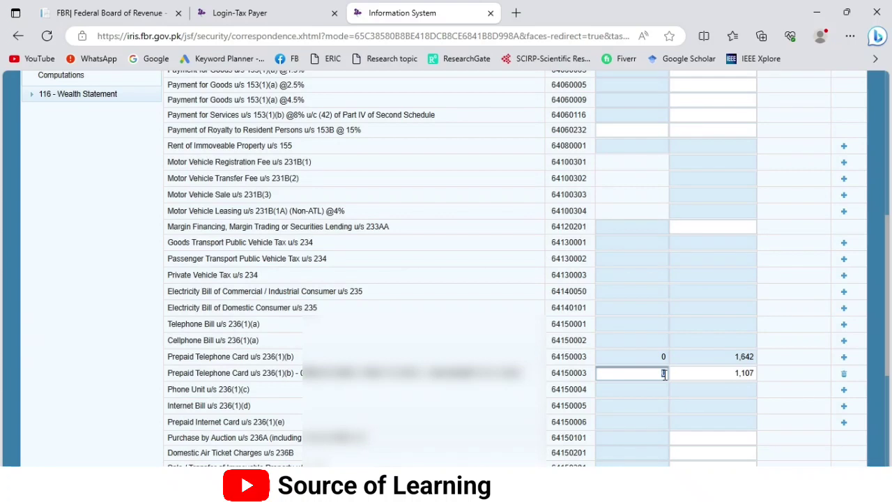
{"action": "double_click", "coordinate": [663, 374]}
{"action": "type", "text": "8490"}
{"action": "key", "text": "Tab"}
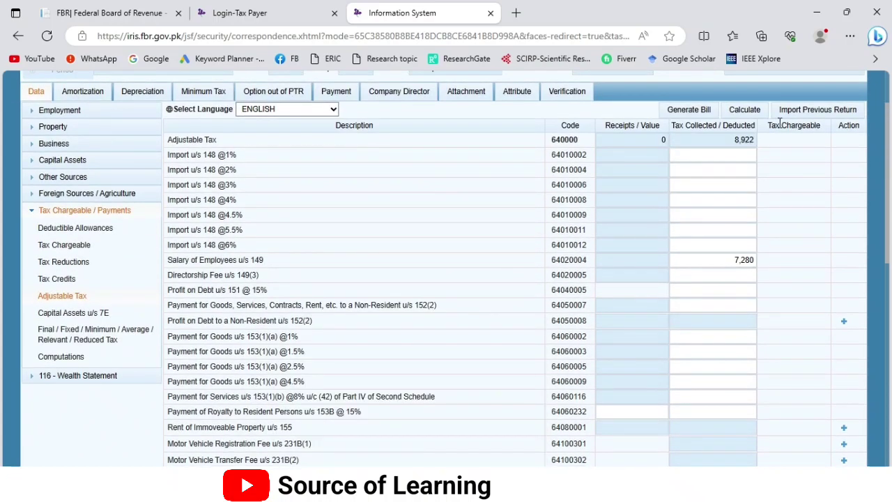
{"action": "left_click", "coordinate": [744, 111]}
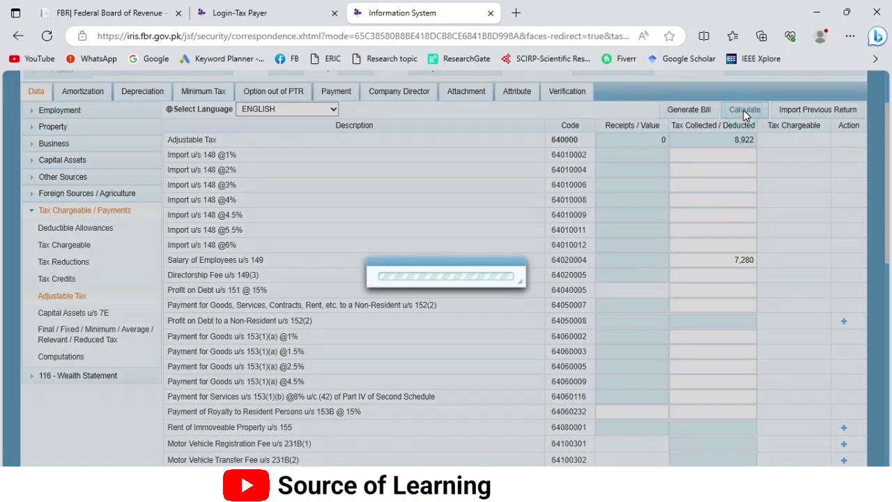
{"action": "scroll", "coordinate": [256, 316], "scroll_direction": "down", "scroll_amount": 3}
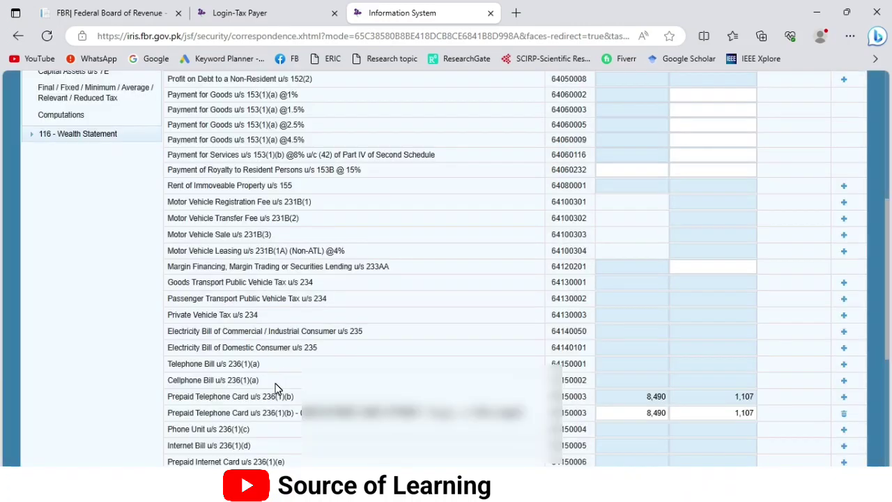
{"action": "scroll", "coordinate": [275, 388], "scroll_direction": "up", "scroll_amount": 3}
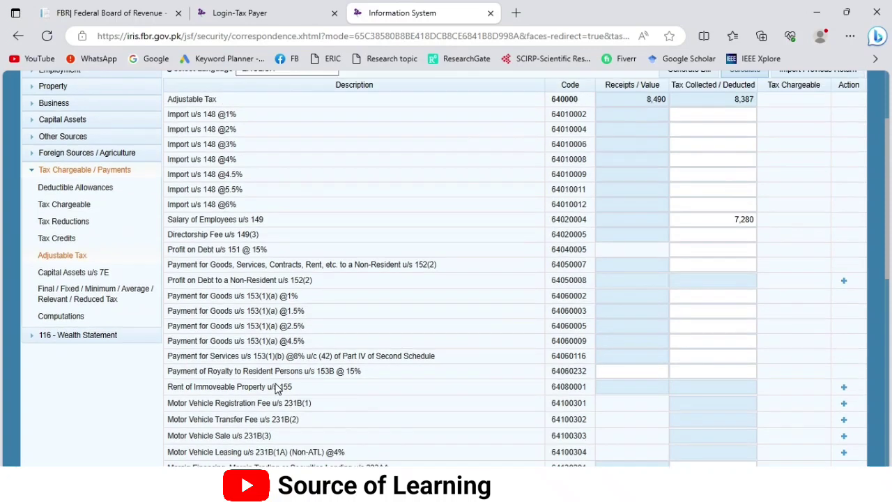
{"action": "scroll", "coordinate": [277, 388], "scroll_direction": "up", "scroll_amount": 1}
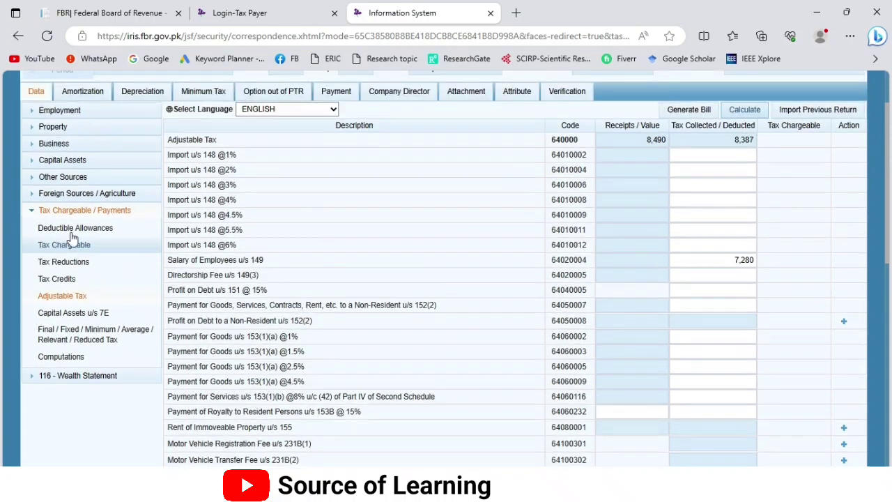
Step: Review Total Income and the 5,050 normal income tax in Computations
{"action": "left_click", "coordinate": [62, 361]}
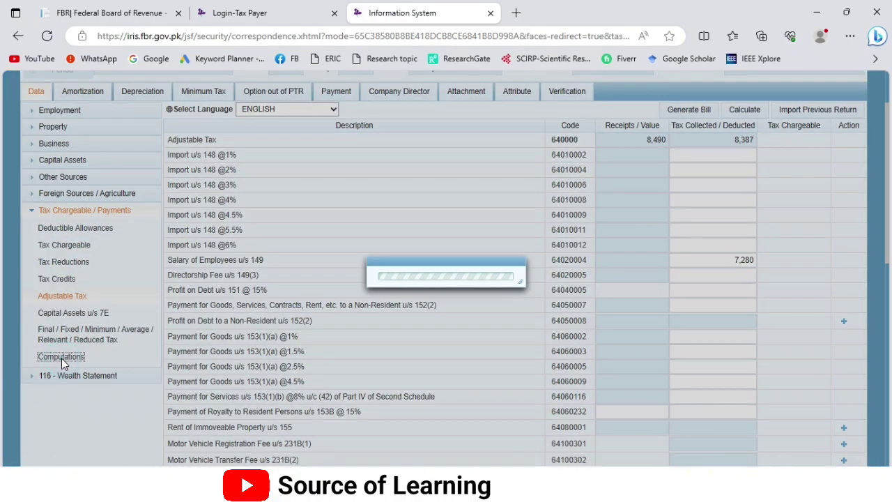
{"action": "left_click", "coordinate": [773, 275]}
{"action": "scroll", "coordinate": [833, 276], "scroll_direction": "up", "scroll_amount": 1}
{"action": "left_click", "coordinate": [800, 359]}
{"action": "type", "text": "5,050"}
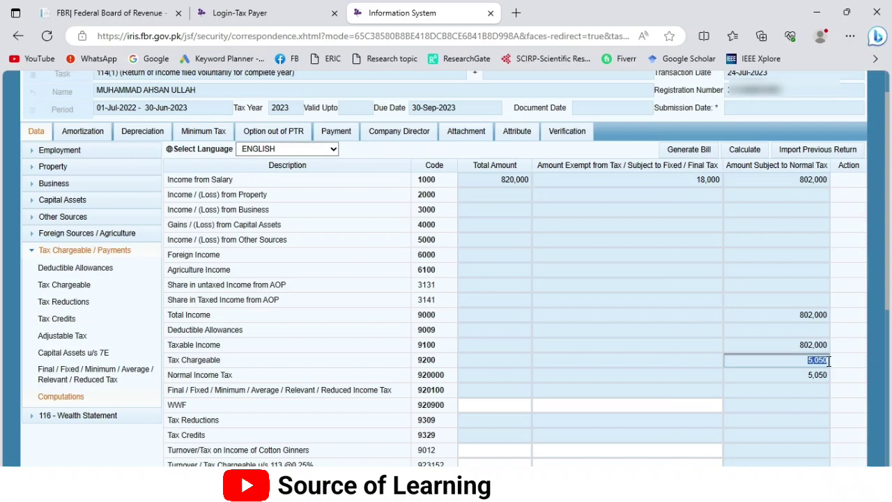
{"action": "left_click", "coordinate": [808, 373]}
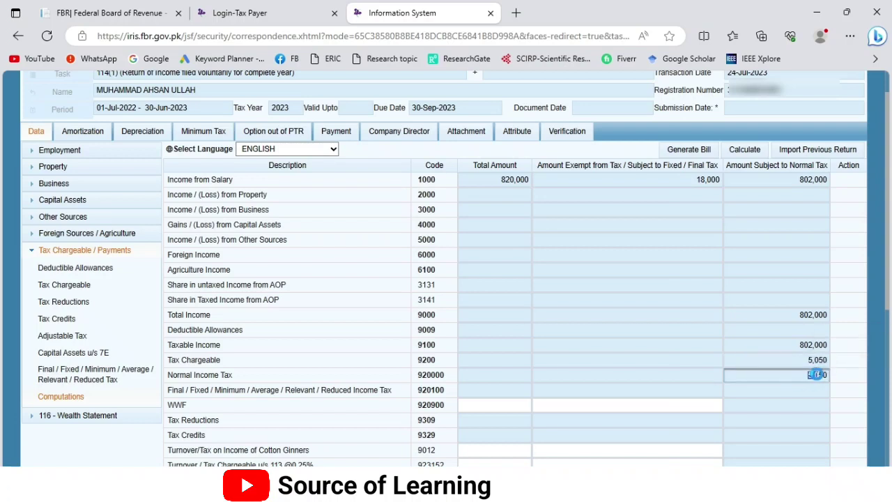
{"action": "scroll", "coordinate": [774, 374], "scroll_direction": "down", "scroll_amount": 3}
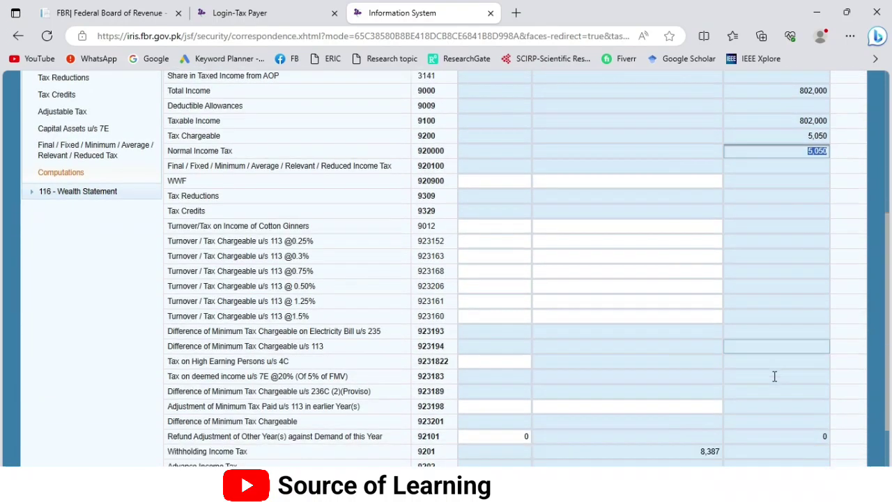
{"action": "scroll", "coordinate": [774, 376], "scroll_direction": "down", "scroll_amount": 1}
Step: Highlight the Withholding, 3,337 Refundable and Demanded Income Tax rows, then go to Tax Reductions
{"action": "left_click_drag", "start_coordinate": [248, 374], "coordinate": [167, 374]}
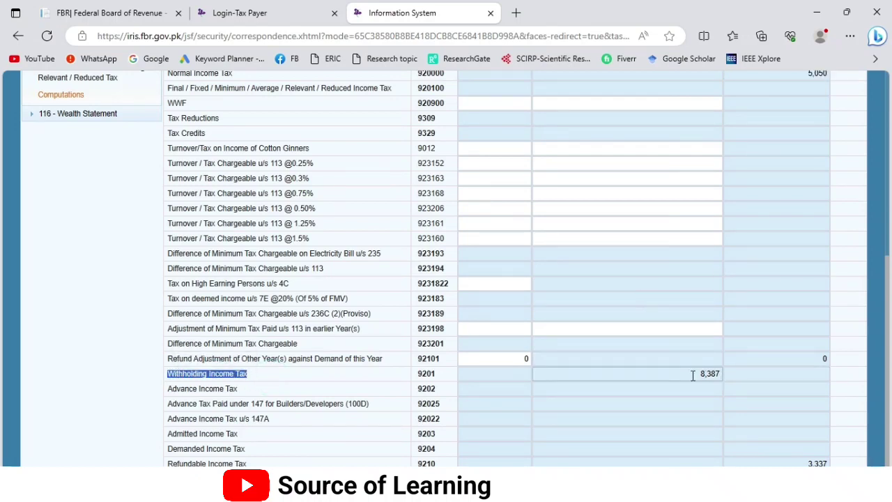
{"action": "left_click_drag", "start_coordinate": [257, 462], "coordinate": [166, 463]}
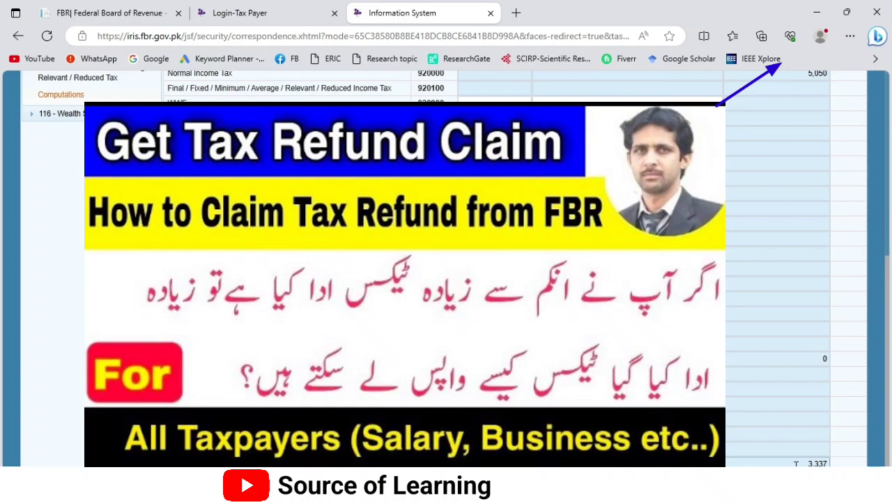
{"action": "left_click_drag", "start_coordinate": [795, 462], "coordinate": [810, 463]}
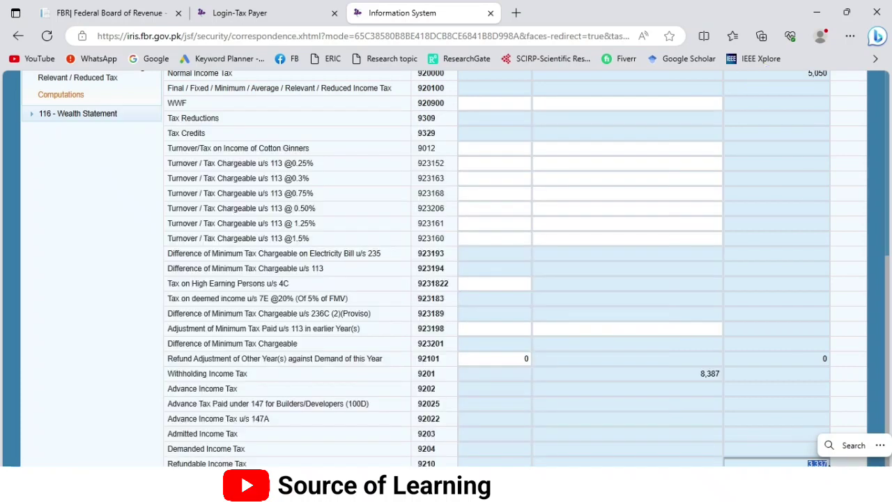
{"action": "left_click_drag", "start_coordinate": [166, 449], "coordinate": [702, 450]}
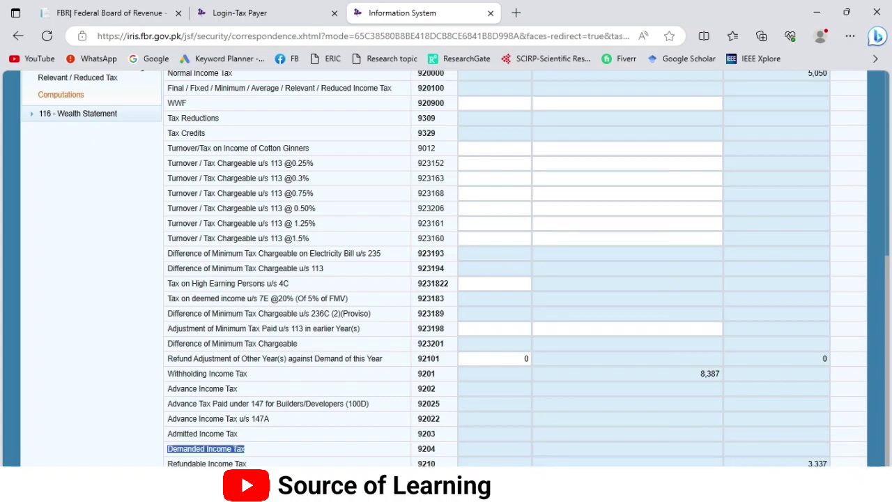
{"action": "left_click", "coordinate": [258, 454]}
{"action": "left_click_drag", "start_coordinate": [258, 454], "coordinate": [167, 437]}
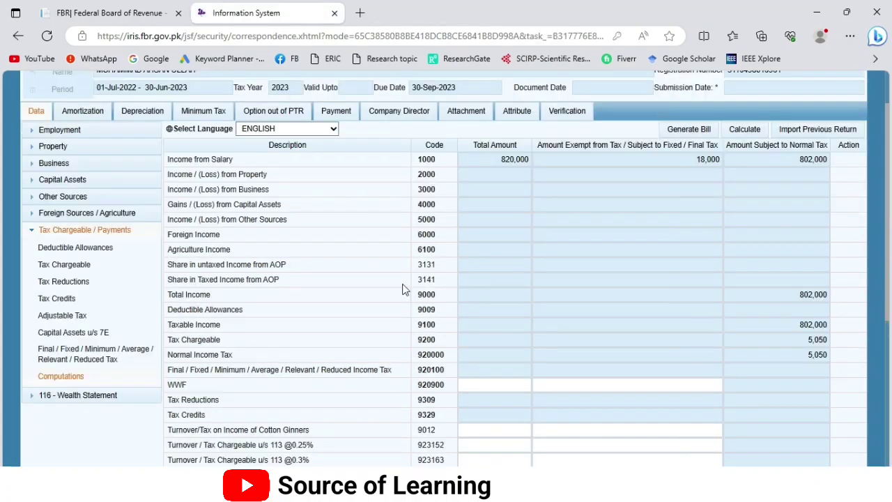
{"action": "scroll", "coordinate": [529, 292], "scroll_direction": "down", "scroll_amount": 4}
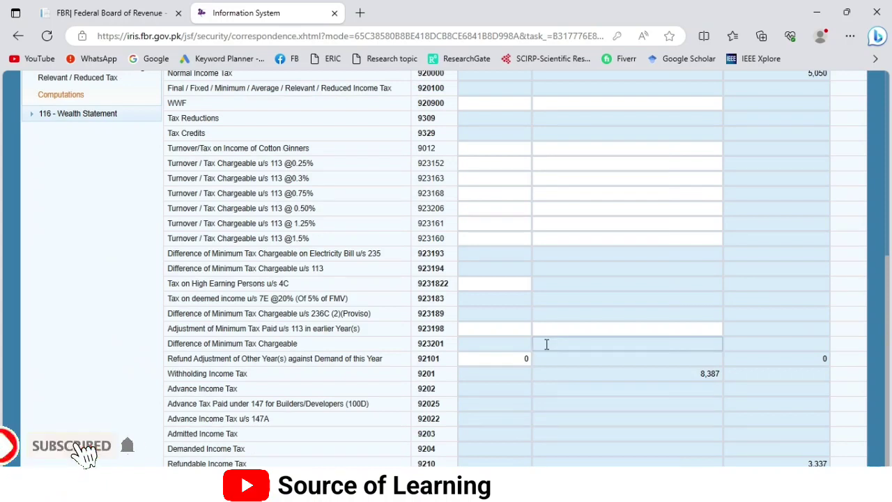
{"action": "scroll", "coordinate": [314, 293], "scroll_direction": "up", "scroll_amount": 4}
{"action": "left_click", "coordinate": [65, 242]}
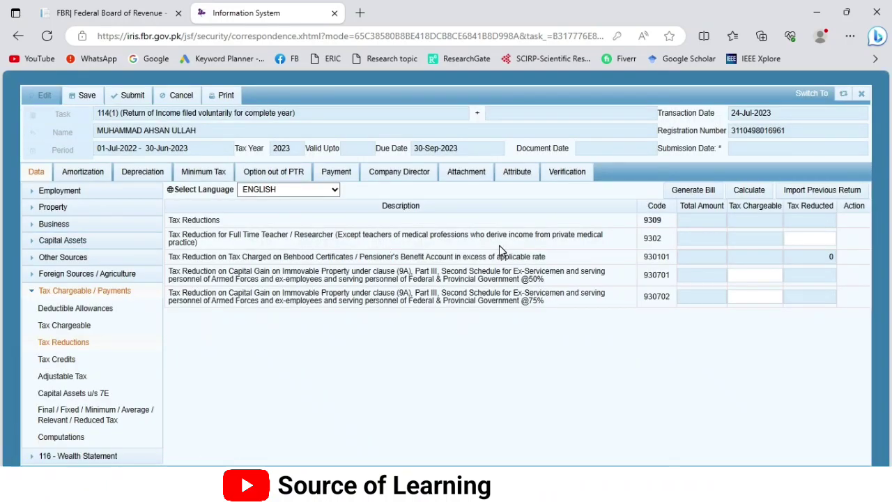
Step: Paste 7,280 from Adjustable Tax into the 9302 teacher reduction and recalculate it to 1,262
{"action": "triple_click", "coordinate": [204, 241]}
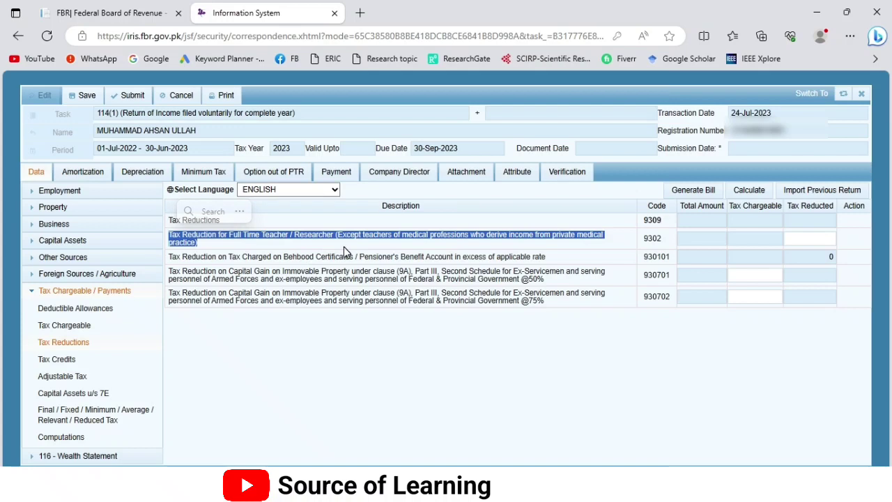
{"action": "left_click", "coordinate": [800, 239]}
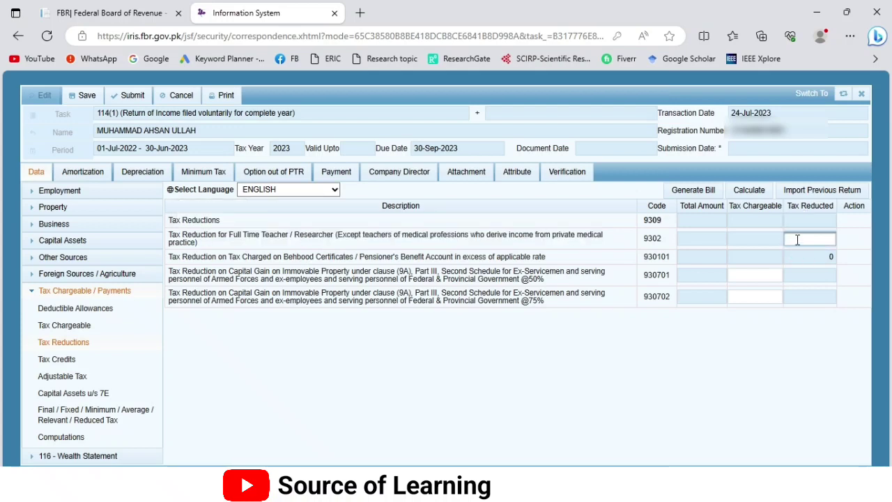
{"action": "left_click", "coordinate": [71, 379]}
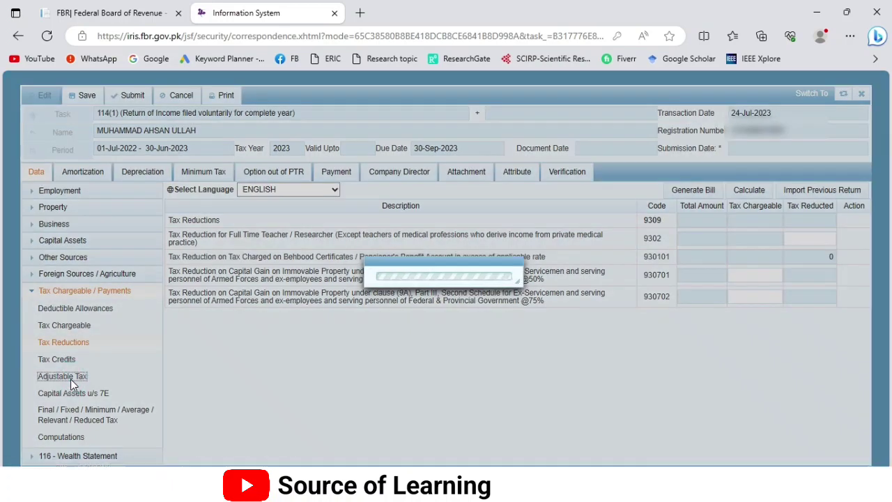
{"action": "left_click_drag", "start_coordinate": [729, 339], "coordinate": [755, 340]}
{"action": "key", "text": "ctrl+c"}
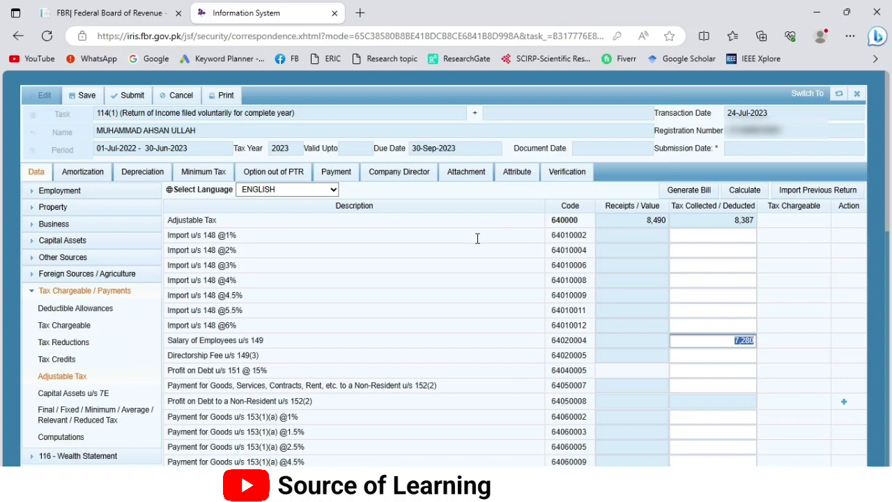
{"action": "left_click", "coordinate": [76, 343]}
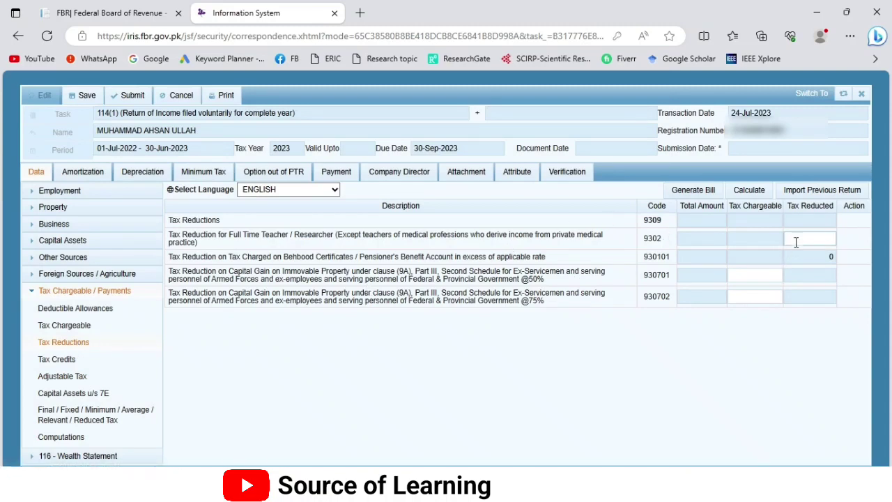
{"action": "left_click", "coordinate": [796, 241]}
{"action": "key", "text": "ctrl+v"}
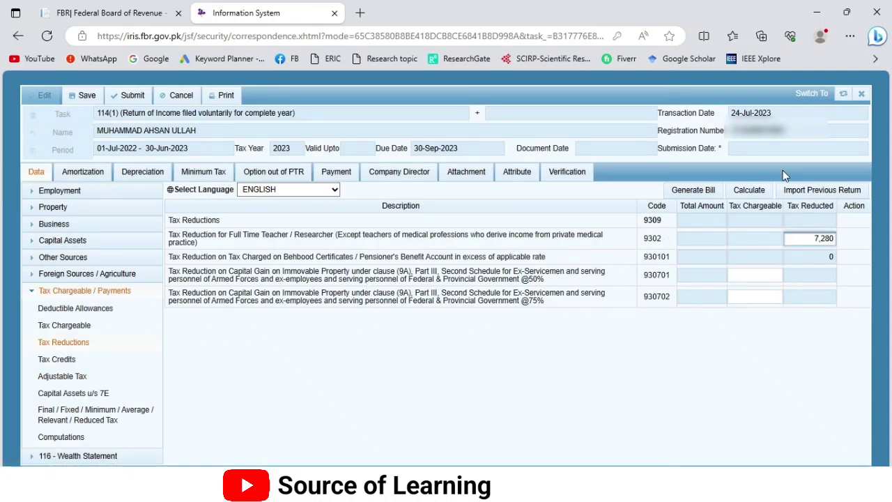
{"action": "left_click", "coordinate": [748, 191]}
{"action": "left_click", "coordinate": [749, 195]}
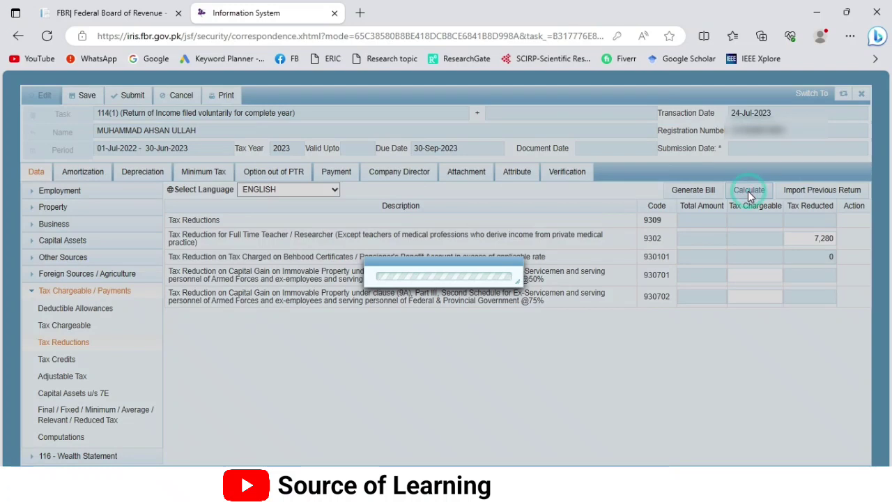
{"action": "left_click", "coordinate": [748, 193]}
{"action": "left_click", "coordinate": [813, 238]}
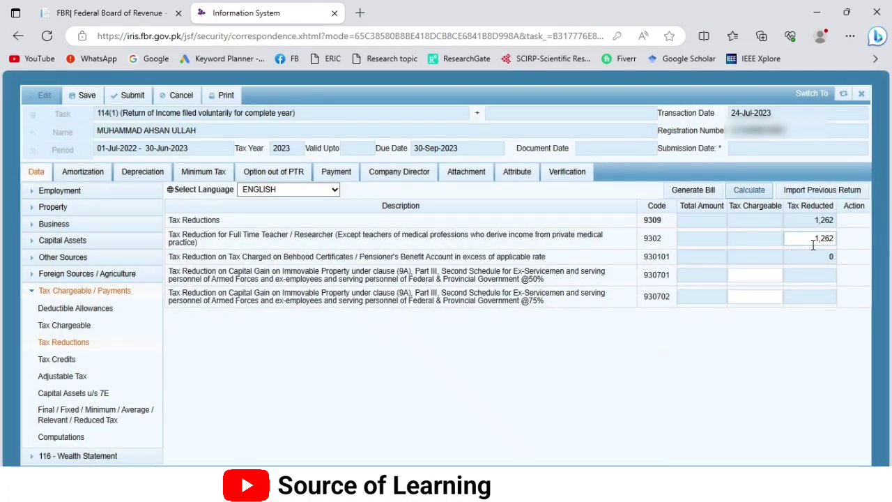
Step: Check Computations for Tax Chargeable of 3,788 after the 1,262 Tax Reductions
{"action": "left_click", "coordinate": [65, 437]}
{"action": "scroll", "coordinate": [726, 289], "scroll_direction": "down", "scroll_amount": 3}
{"action": "scroll", "coordinate": [726, 289], "scroll_direction": "down", "scroll_amount": 1}
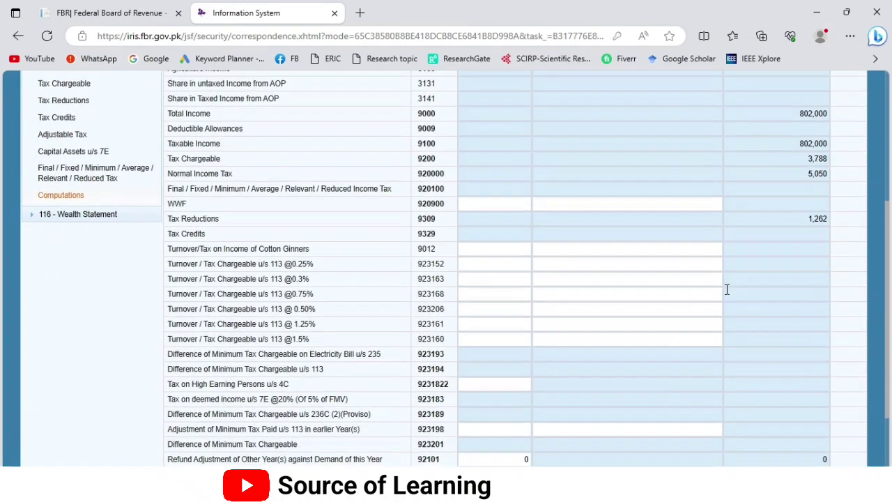
{"action": "scroll", "coordinate": [726, 290], "scroll_direction": "up", "scroll_amount": 3}
{"action": "scroll", "coordinate": [727, 289], "scroll_direction": "down", "scroll_amount": 5}
{"action": "scroll", "coordinate": [726, 290], "scroll_direction": "down", "scroll_amount": 1}
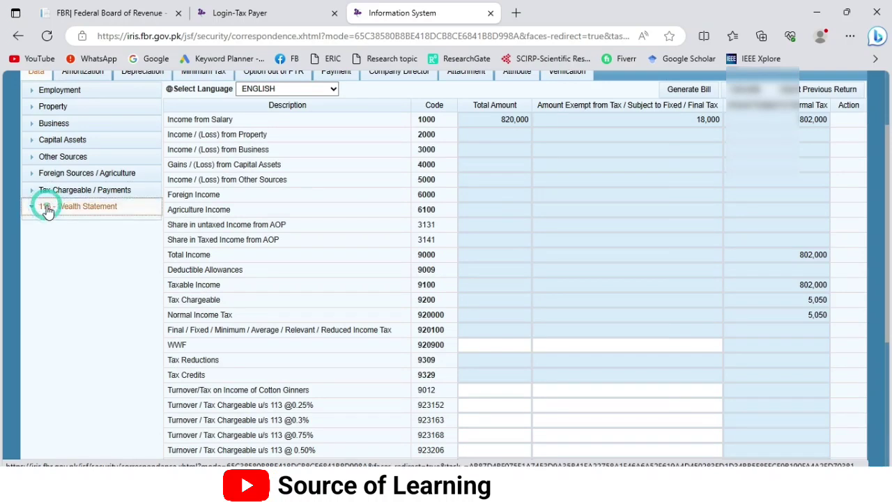
Step: Open the Wealth Statement's Personal Expenses schedule and enter Rent of 50,000
{"action": "left_click", "coordinate": [44, 207]}
{"action": "scroll", "coordinate": [77, 312], "scroll_direction": "up", "scroll_amount": 1}
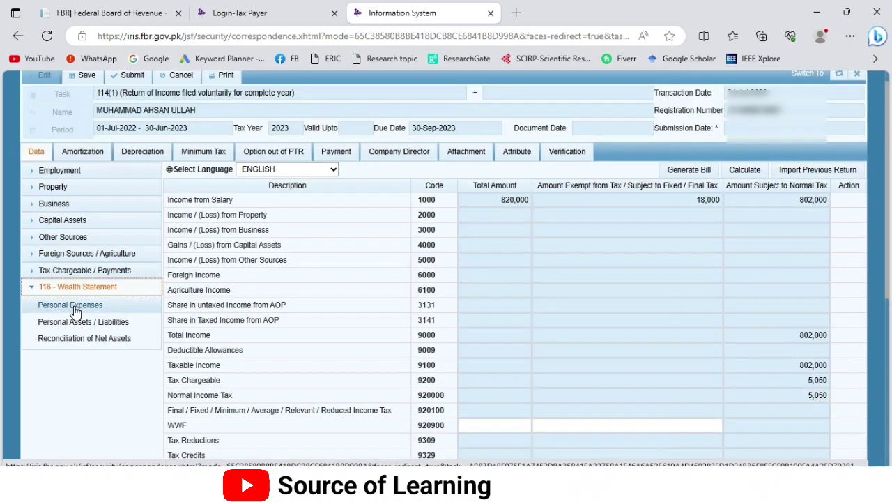
{"action": "left_click", "coordinate": [73, 306]}
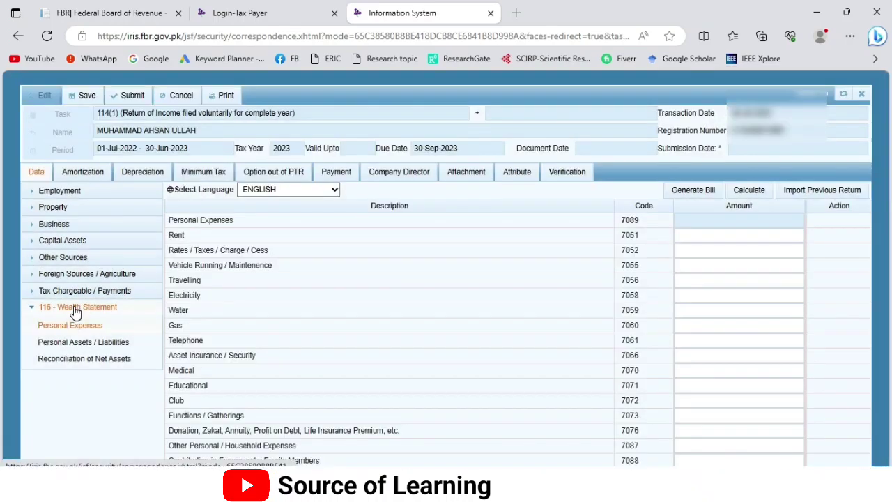
{"action": "left_click_drag", "start_coordinate": [185, 235], "coordinate": [169, 242]}
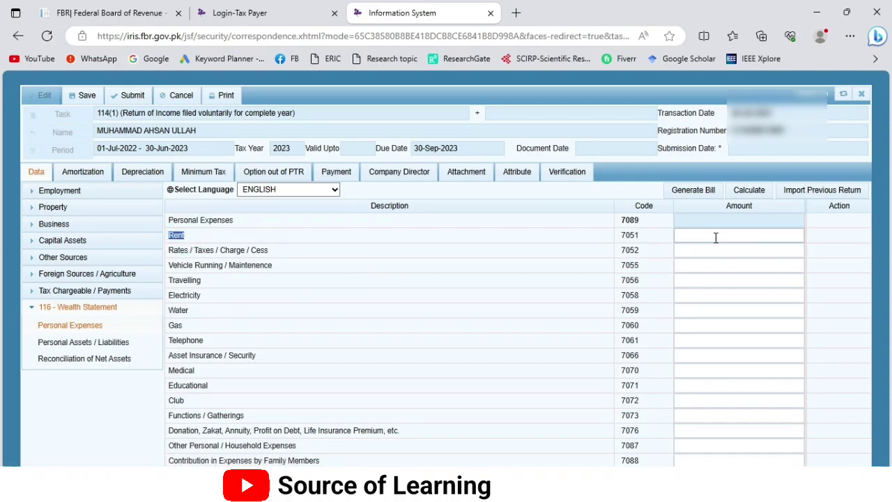
{"action": "left_click", "coordinate": [696, 234]}
{"action": "type", "text": "50,000"}
{"action": "key", "text": "Tab"}
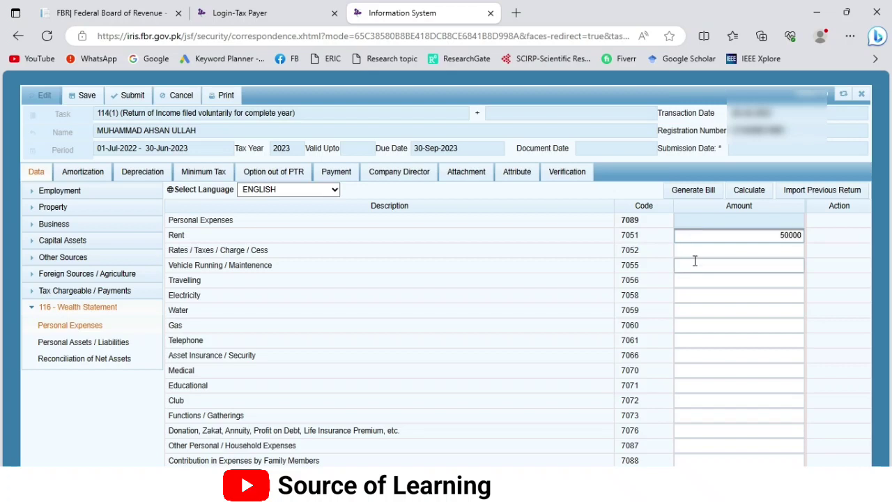
Step: Enter Vehicle Running 80,000, Travelling 25,000 and Electricity 25,000
{"action": "left_click_drag", "start_coordinate": [282, 263], "coordinate": [170, 265]}
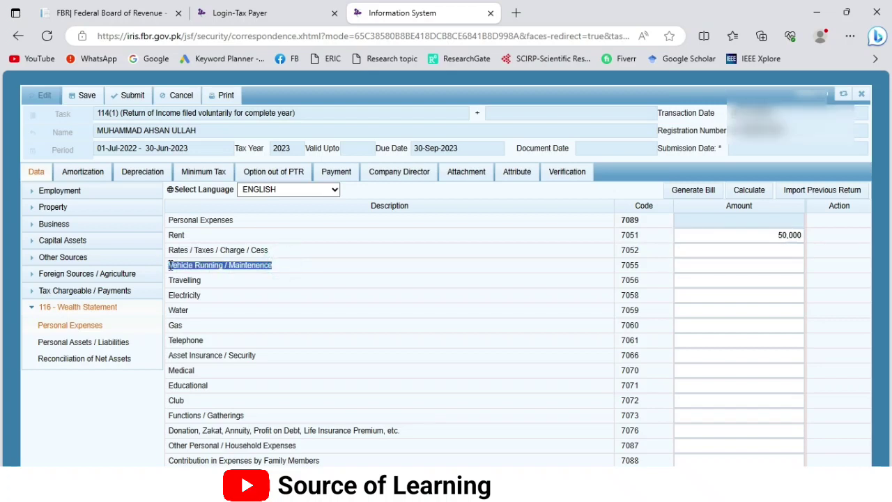
{"action": "left_click", "coordinate": [740, 265]}
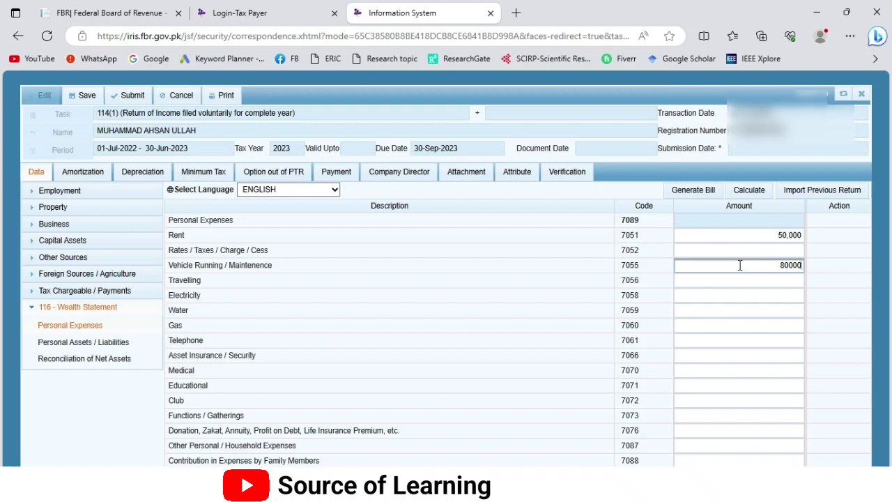
{"action": "left_click_drag", "start_coordinate": [202, 279], "coordinate": [169, 280]}
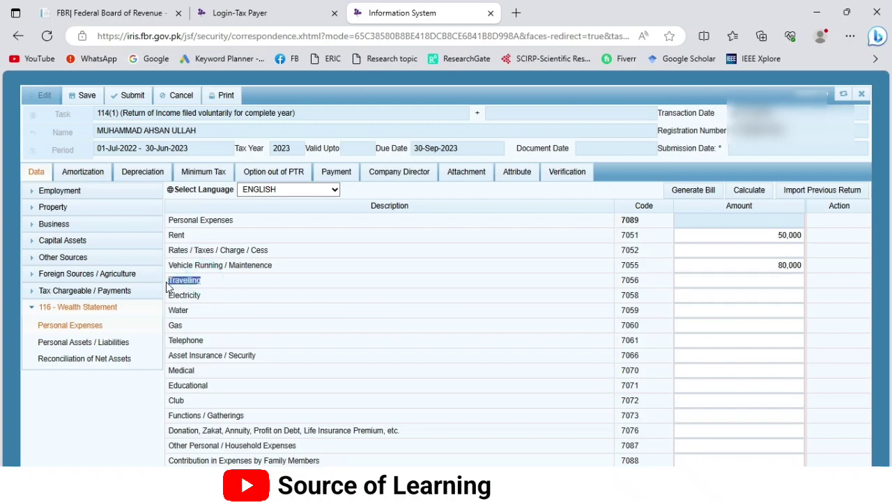
{"action": "left_click", "coordinate": [746, 280]}
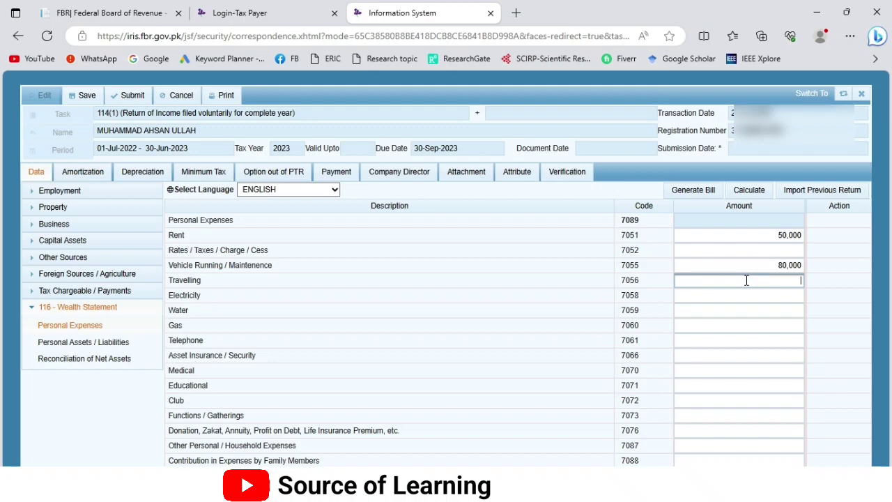
{"action": "type", "text": "25000"}
{"action": "left_click", "coordinate": [728, 295]}
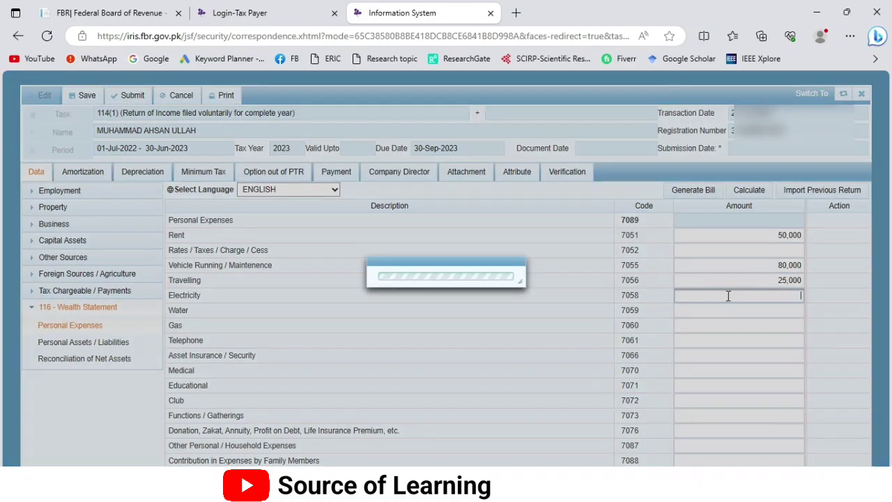
{"action": "type", "text": "25000"}
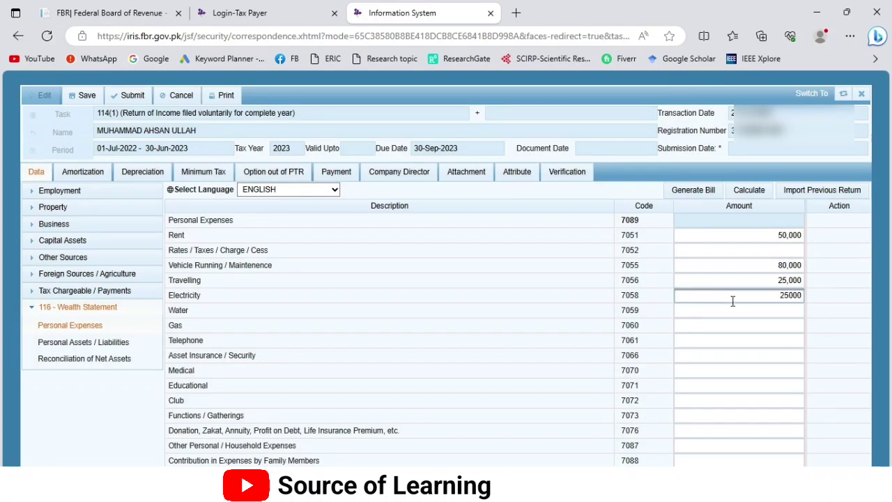
{"action": "left_click", "coordinate": [733, 309]}
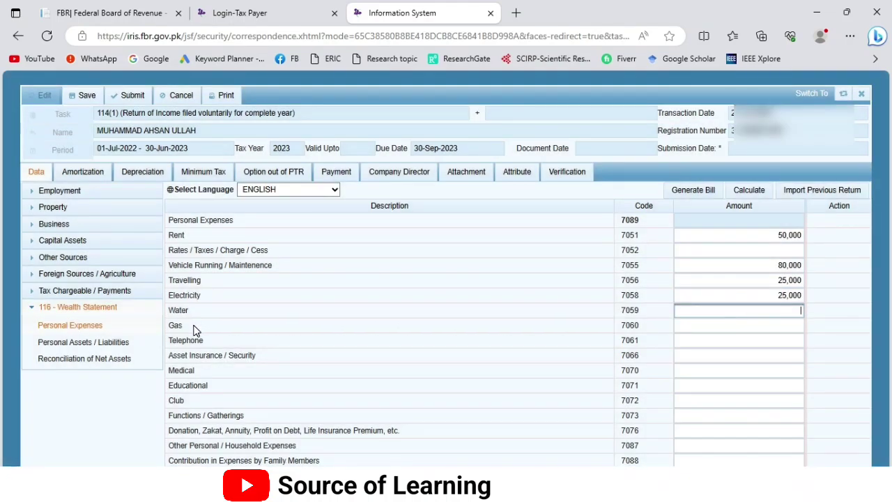
Step: Enter Medical expenses of 250,000 and Educational expenses of 105,000
{"action": "left_click_drag", "start_coordinate": [209, 341], "coordinate": [168, 347]}
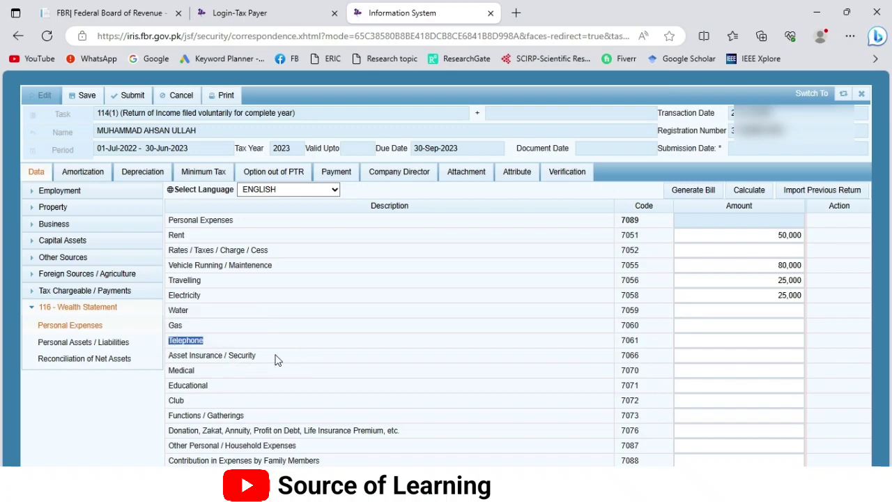
{"action": "left_click_drag", "start_coordinate": [234, 371], "coordinate": [167, 371]}
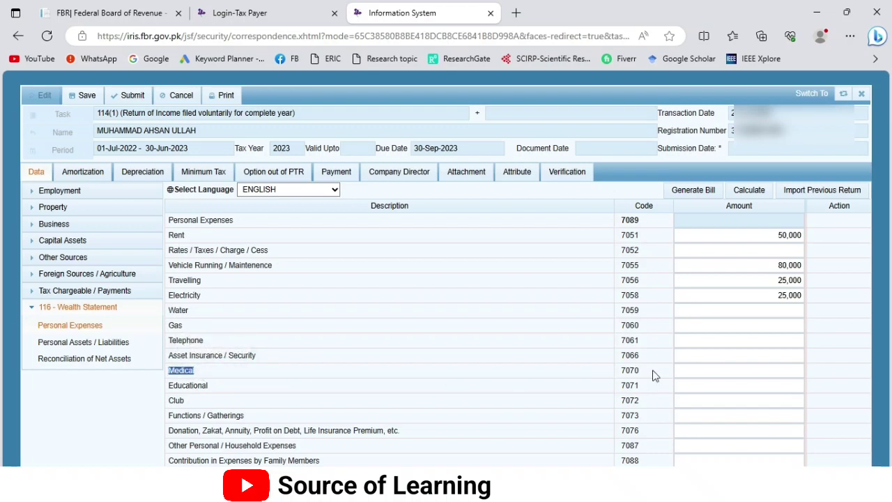
{"action": "left_click", "coordinate": [699, 370]}
{"action": "type", "text": "250000"}
{"action": "left_click", "coordinate": [695, 386]}
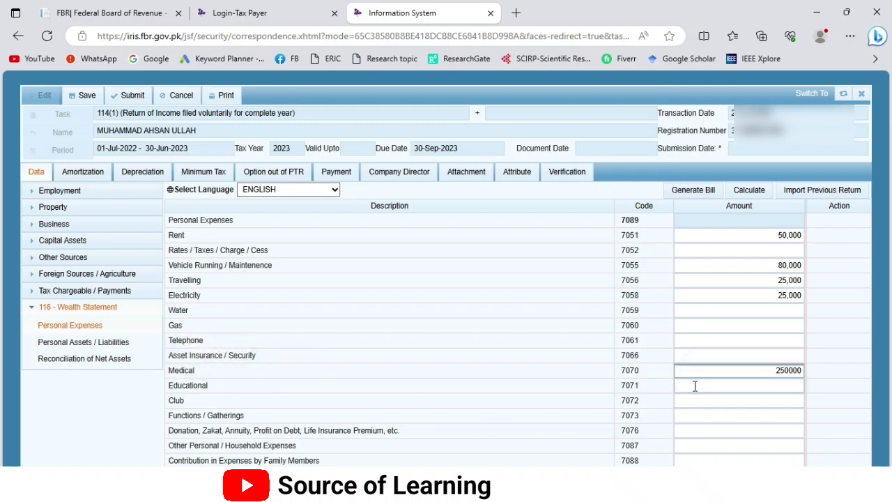
{"action": "type", "text": "105000"}
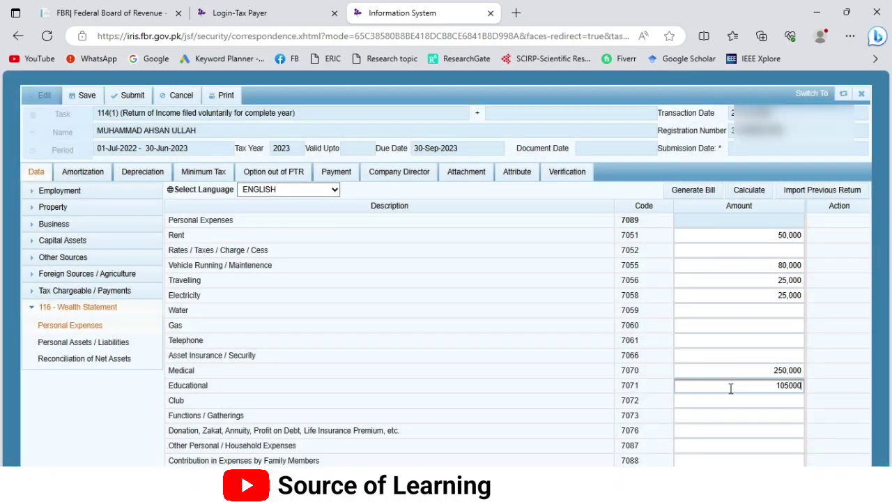
{"action": "left_click", "coordinate": [723, 397]}
Step: Enter 200,000 as Other Personal / Household Expenses and recalculate the total to 735,000
{"action": "left_click_drag", "start_coordinate": [254, 414], "coordinate": [169, 416]}
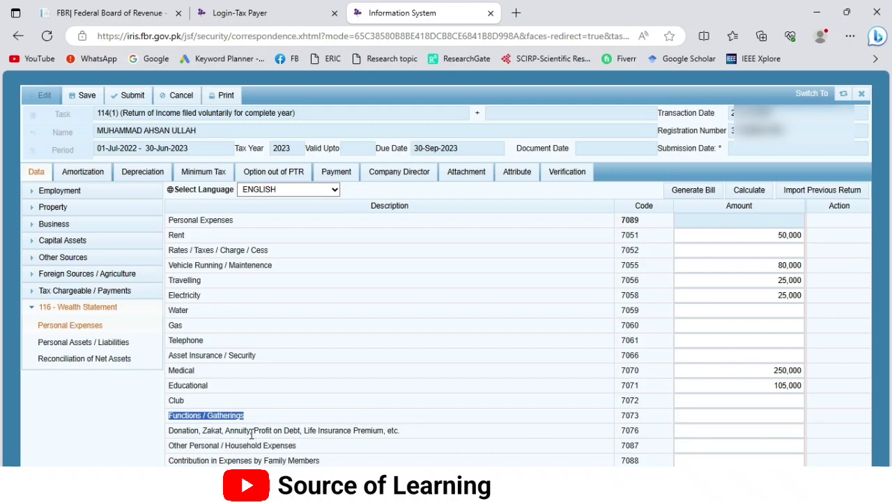
{"action": "left_click_drag", "start_coordinate": [298, 446], "coordinate": [170, 446]}
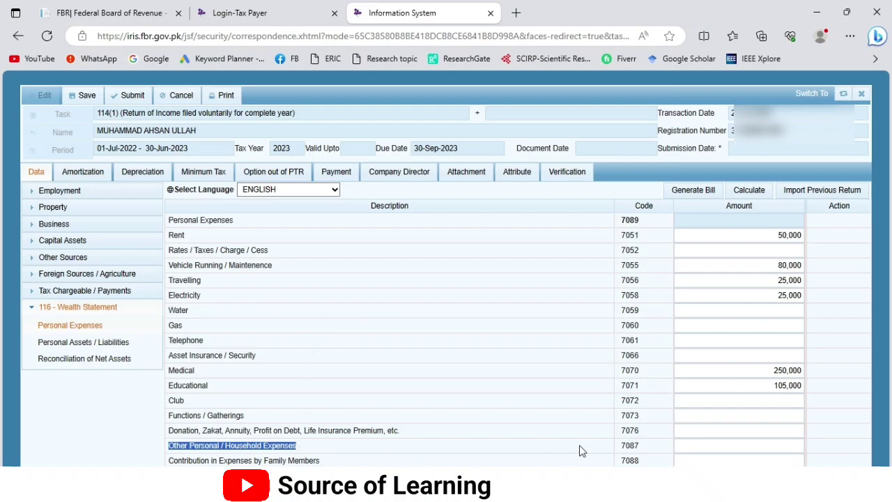
{"action": "left_click", "coordinate": [717, 446]}
{"action": "type", "text": "200000"}
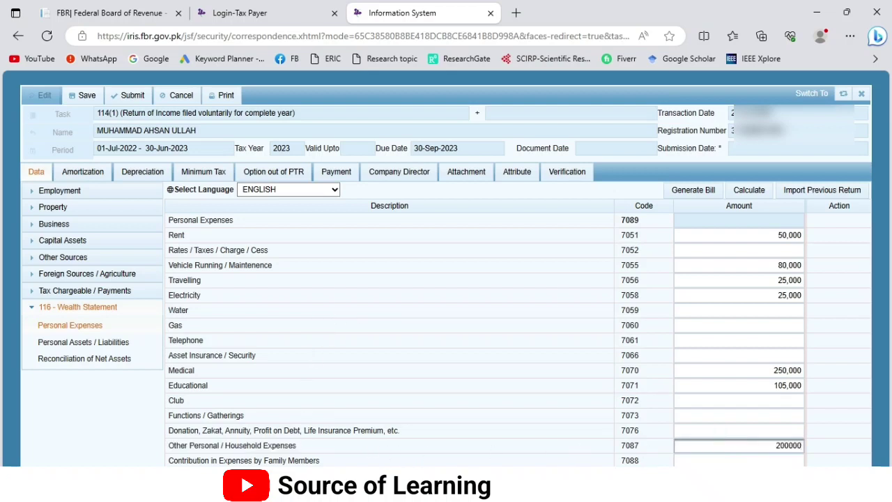
{"action": "left_click", "coordinate": [751, 192]}
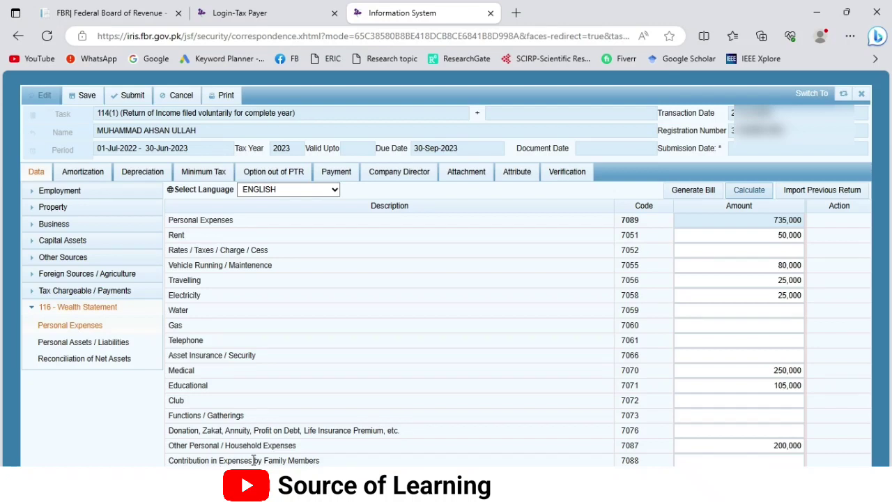
{"action": "left_click", "coordinate": [328, 462]}
{"action": "left_click_drag", "start_coordinate": [328, 462], "coordinate": [168, 462]}
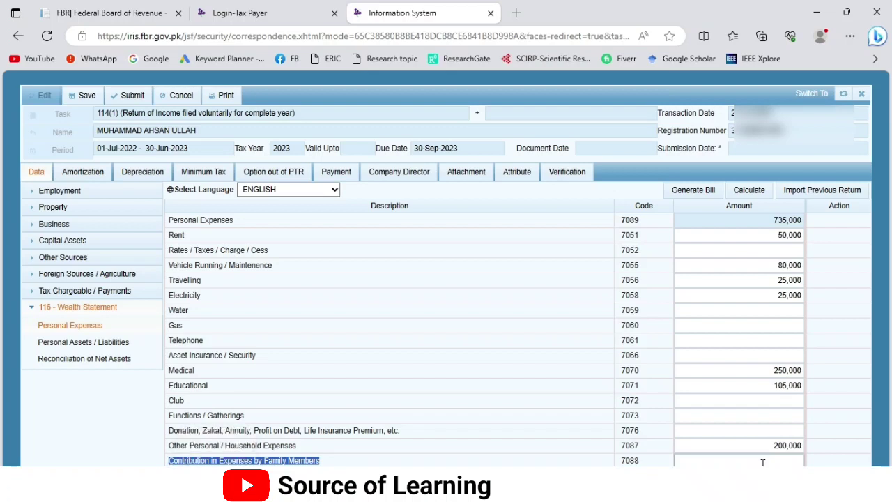
Step: Open Personal Assets / Liabilities and cancel an empty Agricultural Property entry
{"action": "left_click", "coordinate": [68, 339]}
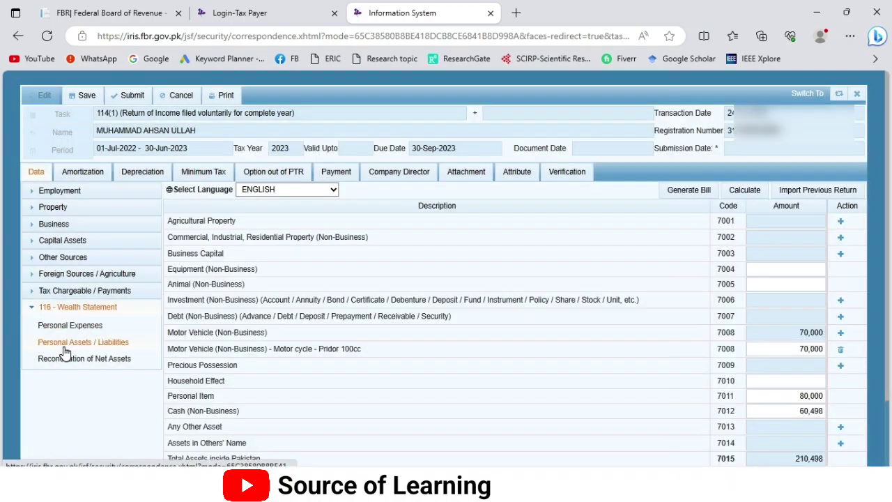
{"action": "left_click_drag", "start_coordinate": [237, 221], "coordinate": [171, 226]}
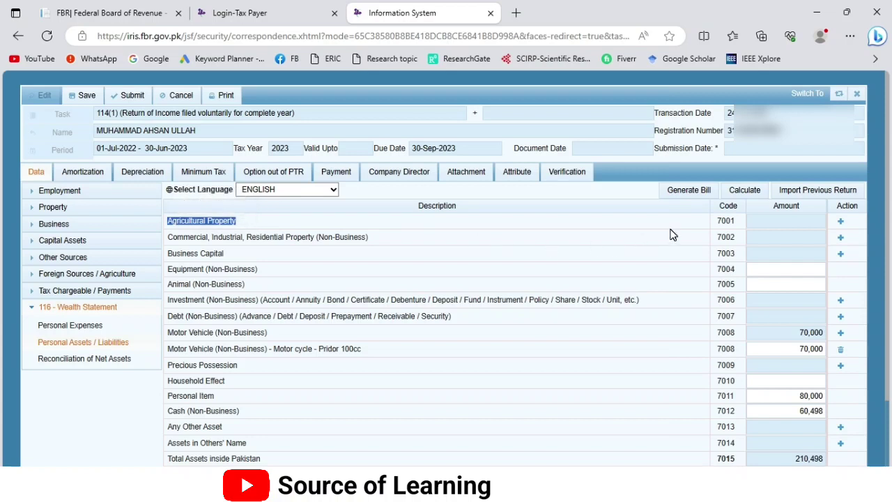
{"action": "left_click", "coordinate": [840, 222]}
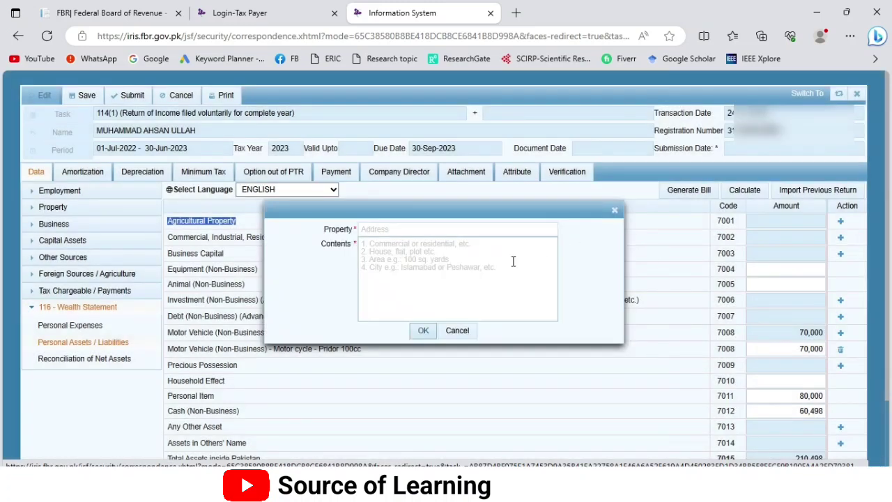
{"action": "left_click", "coordinate": [379, 230]}
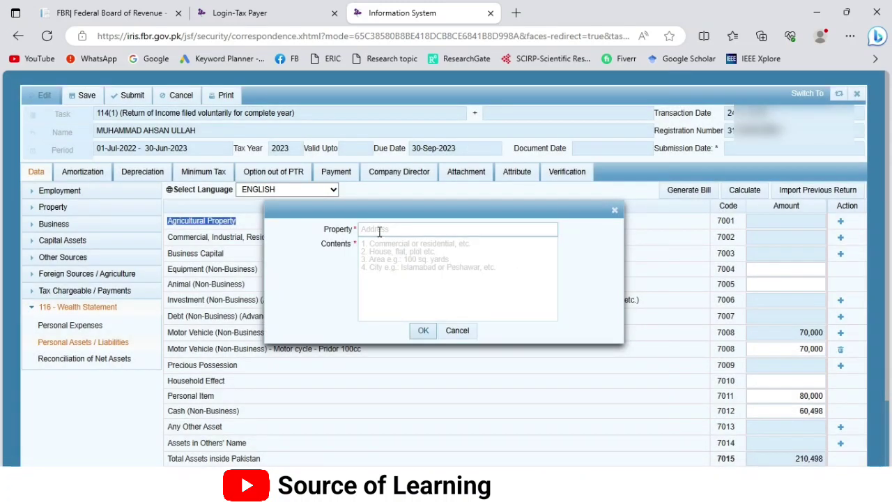
{"action": "left_click", "coordinate": [432, 280]}
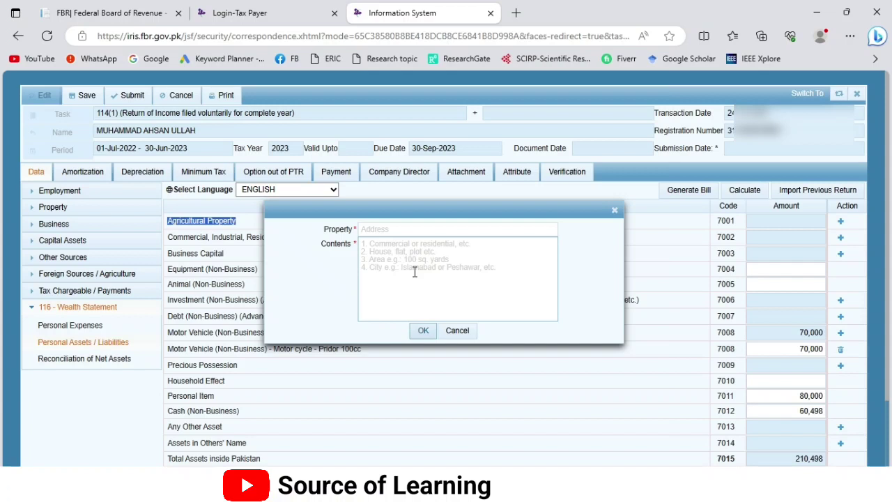
{"action": "left_click", "coordinate": [423, 330]}
{"action": "left_click", "coordinate": [457, 331]}
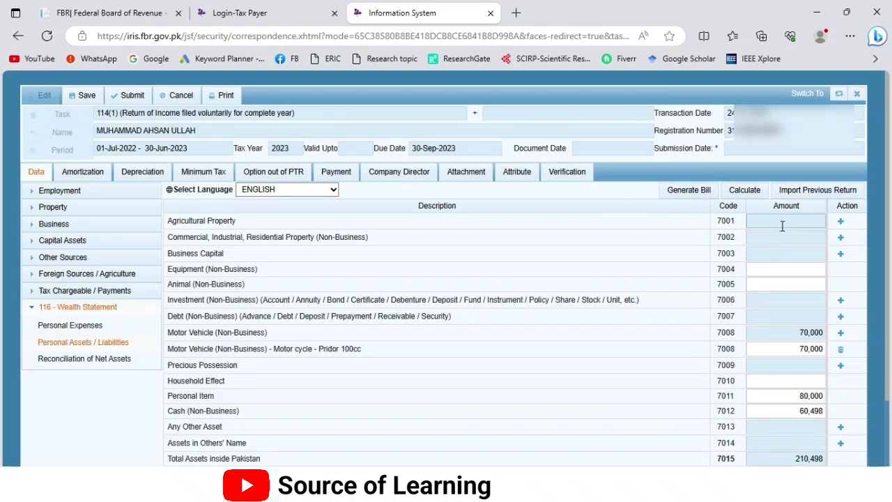
Step: Start a commercial / residential property entry and cancel it unchanged
{"action": "left_click_drag", "start_coordinate": [370, 238], "coordinate": [174, 239]}
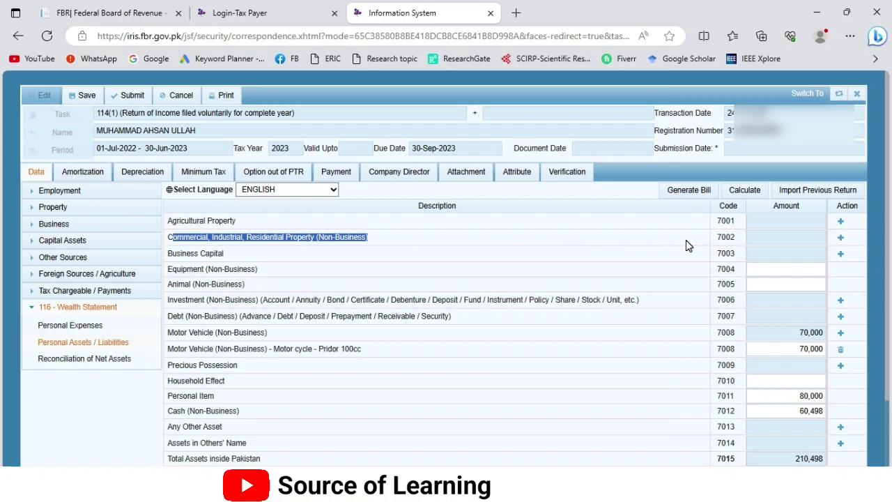
{"action": "left_click", "coordinate": [841, 240]}
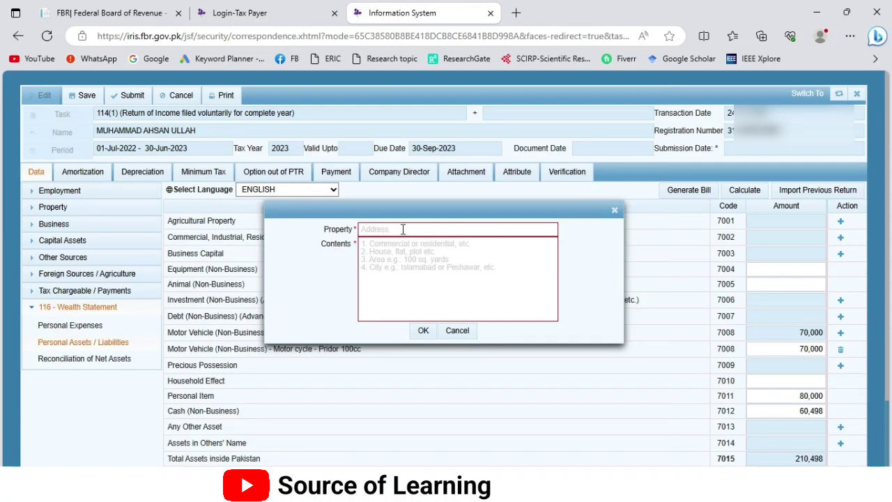
{"action": "left_click", "coordinate": [460, 331]}
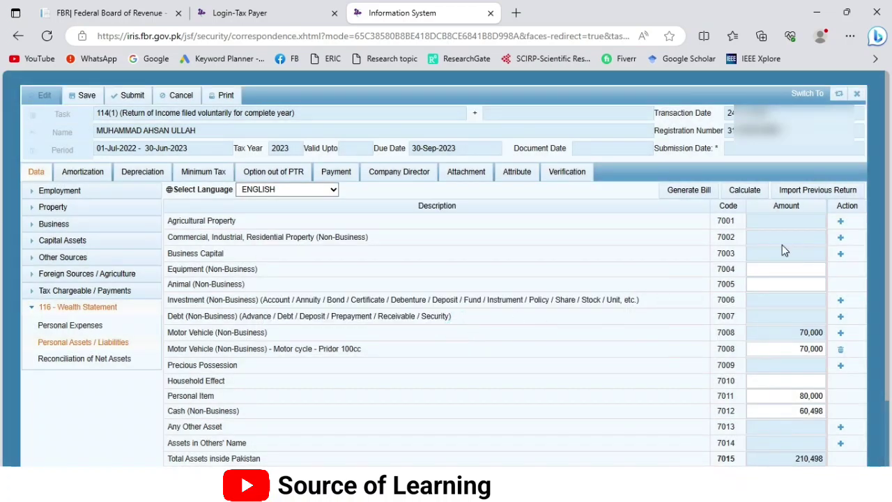
{"action": "left_click_drag", "start_coordinate": [250, 287], "coordinate": [170, 282]}
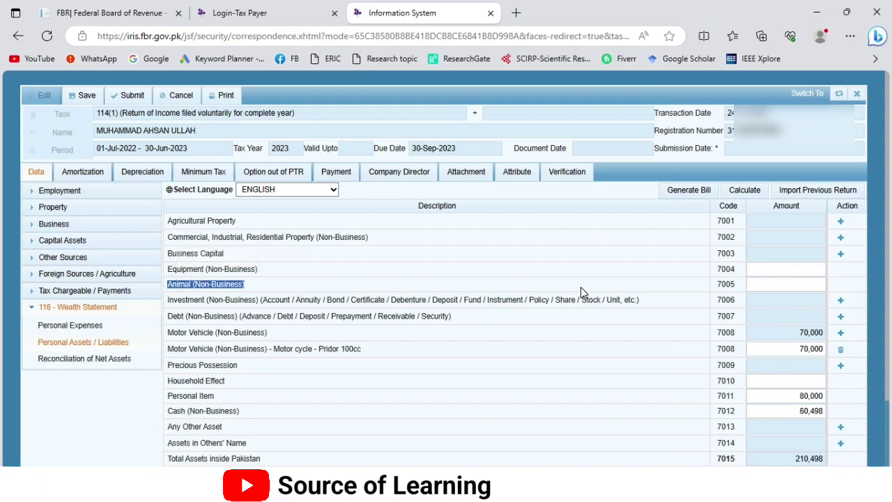
Step: Add a Motor Vehicle (Non-Business) entry for a Suzuki Bollan with its registration number
{"action": "scroll", "coordinate": [261, 291], "scroll_direction": "down", "scroll_amount": 1}
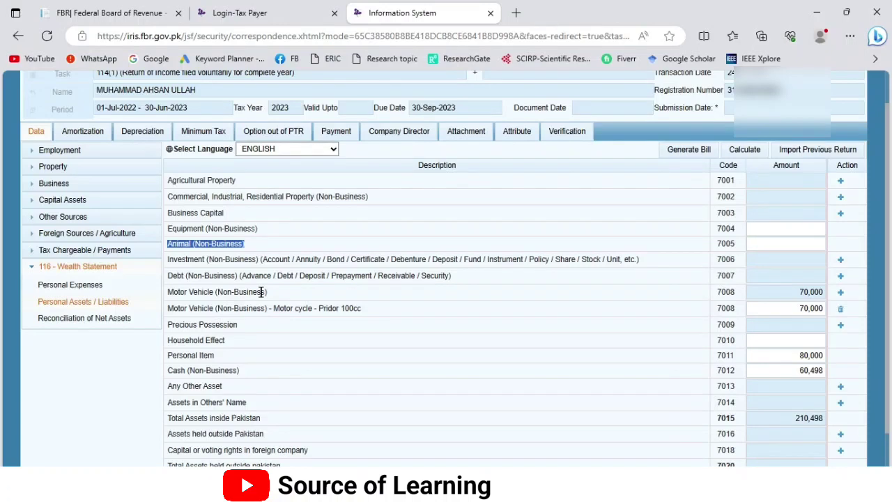
{"action": "left_click_drag", "start_coordinate": [277, 293], "coordinate": [170, 291]}
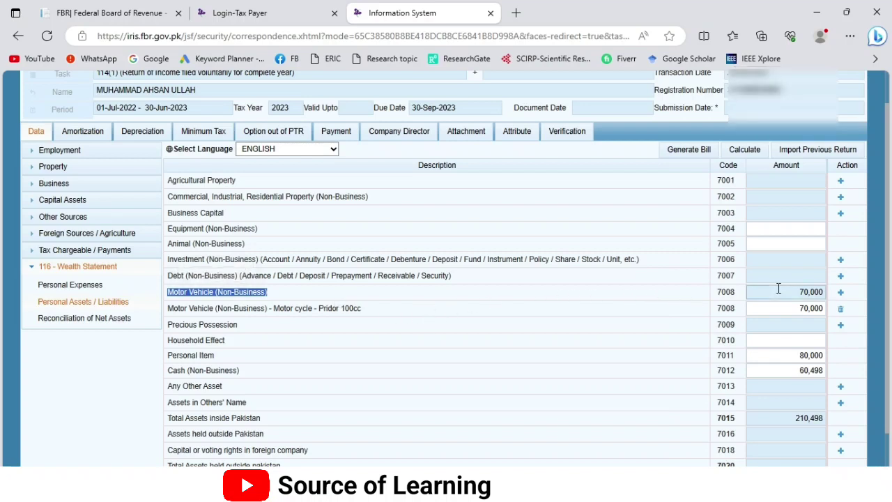
{"action": "left_click", "coordinate": [841, 294]}
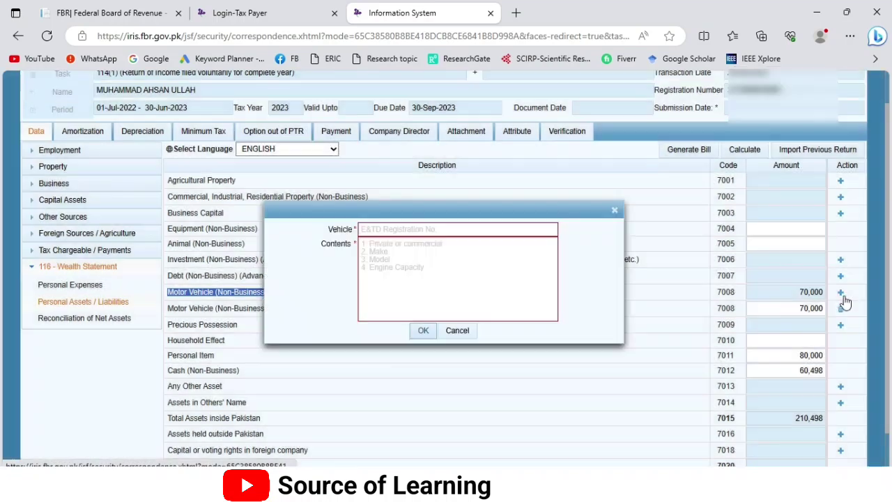
{"action": "left_click", "coordinate": [391, 227]}
{"action": "left_click", "coordinate": [397, 252]}
{"action": "type", "text": "Suzuki Bollan"}
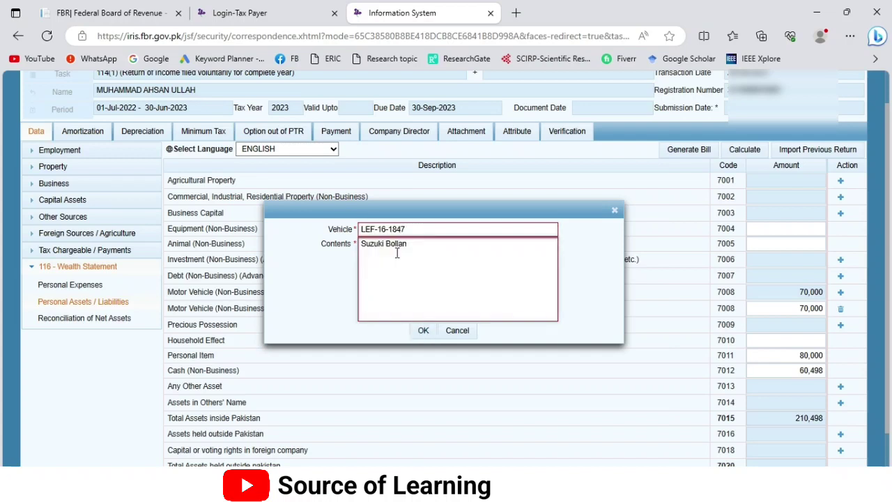
{"action": "left_click", "coordinate": [423, 330]}
Step: Enter 880,000 as the Suzuki Bollan's asset value
{"action": "left_click", "coordinate": [794, 306]}
{"action": "type", "text": "880000"}
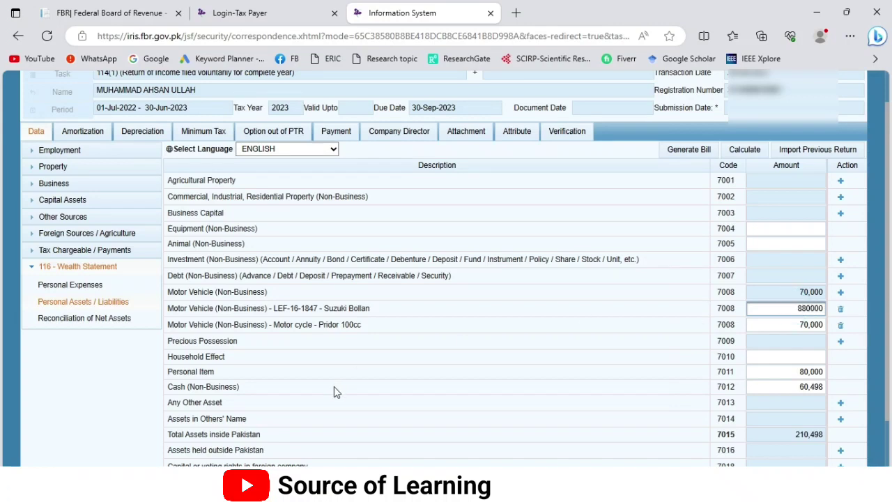
{"action": "left_click", "coordinate": [301, 344]}
{"action": "left_click_drag", "start_coordinate": [237, 342], "coordinate": [168, 340]}
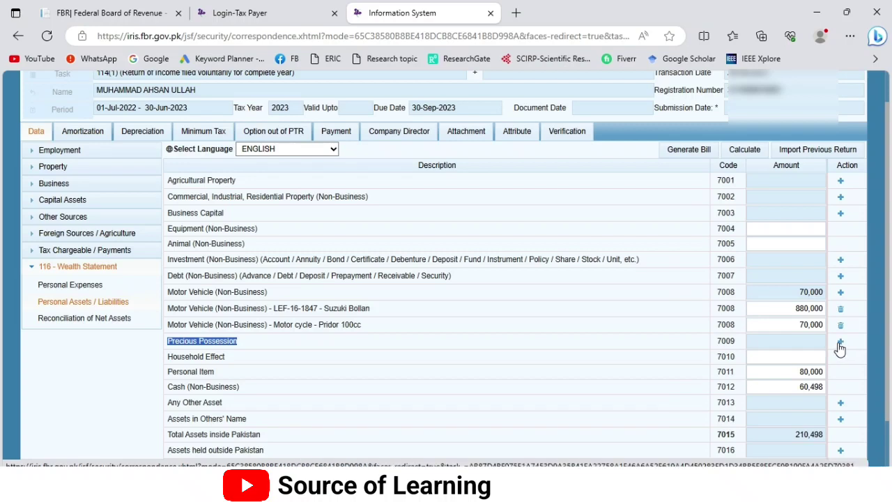
{"action": "left_click_drag", "start_coordinate": [231, 358], "coordinate": [165, 362]}
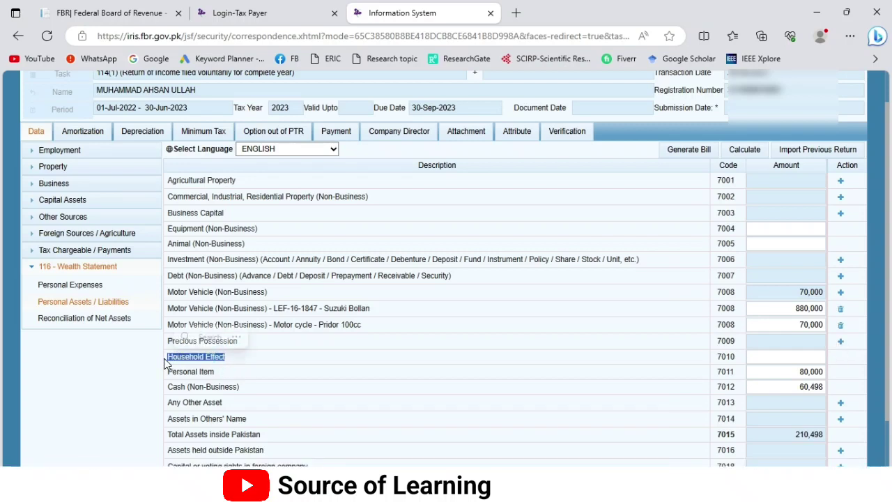
{"action": "left_click_drag", "start_coordinate": [224, 371], "coordinate": [168, 373]}
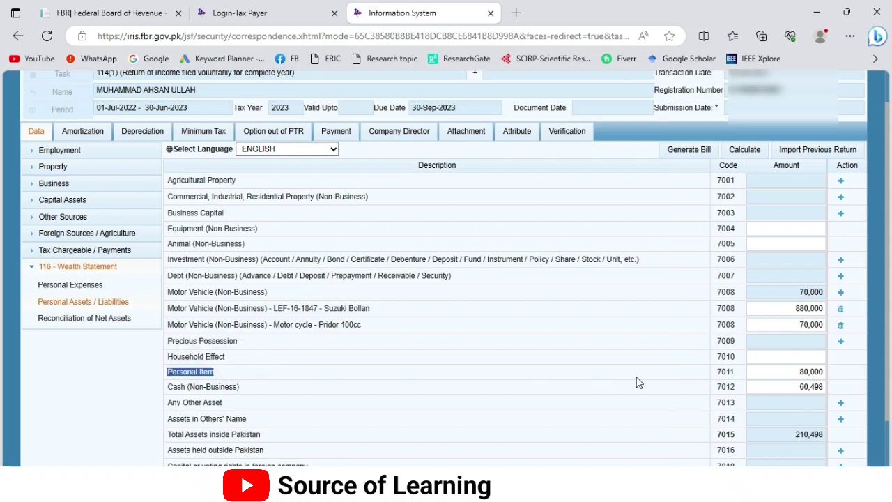
{"action": "scroll", "coordinate": [790, 370], "scroll_direction": "down", "scroll_amount": 1}
{"action": "left_click_drag", "start_coordinate": [782, 346], "coordinate": [818, 348]}
{"action": "left_click_drag", "start_coordinate": [237, 362], "coordinate": [169, 366]}
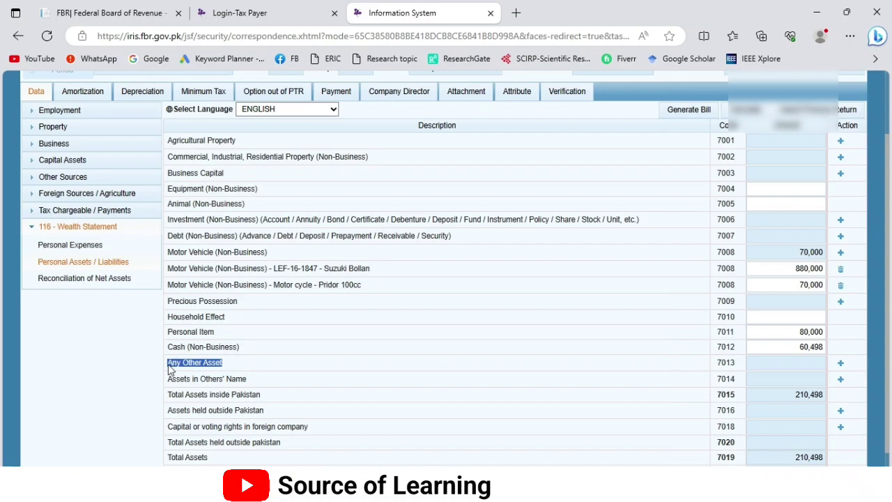
{"action": "scroll", "coordinate": [227, 217], "scroll_direction": "up", "scroll_amount": 1}
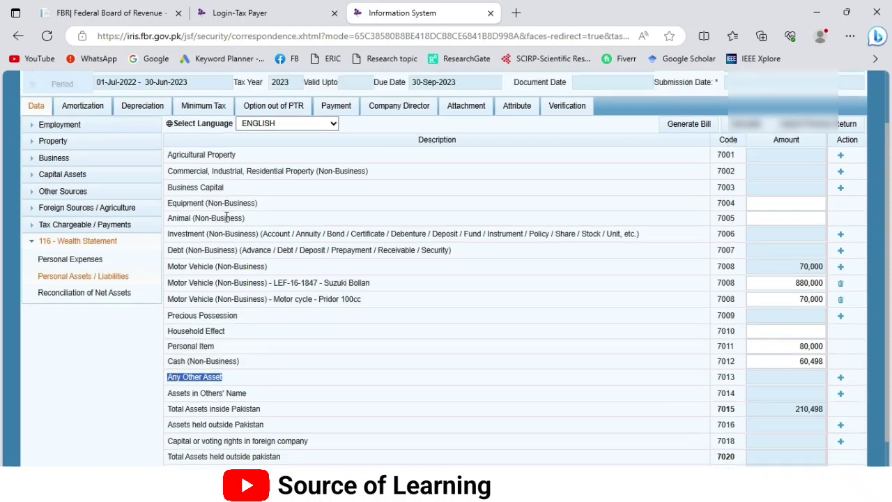
{"action": "scroll", "coordinate": [235, 251], "scroll_direction": "up", "scroll_amount": 1}
{"action": "scroll", "coordinate": [239, 255], "scroll_direction": "down", "scroll_amount": 2}
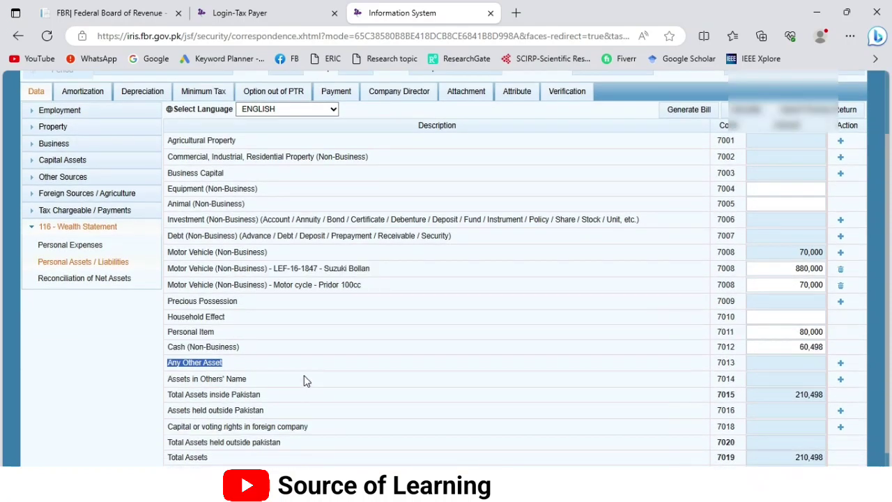
Step: Cancel the Any Other Asset and Credit (Non-Business) entries, then recalculate to total assets 1,090,498
{"action": "left_click", "coordinate": [840, 365]}
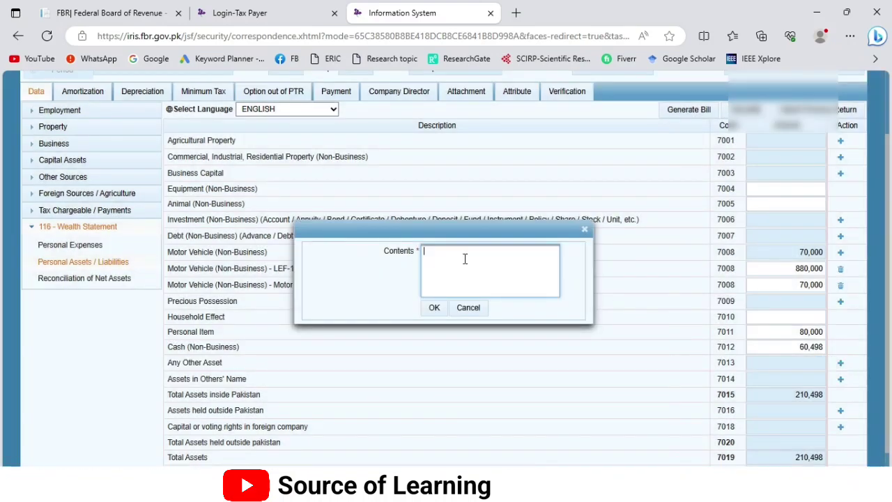
{"action": "left_click", "coordinate": [584, 230]}
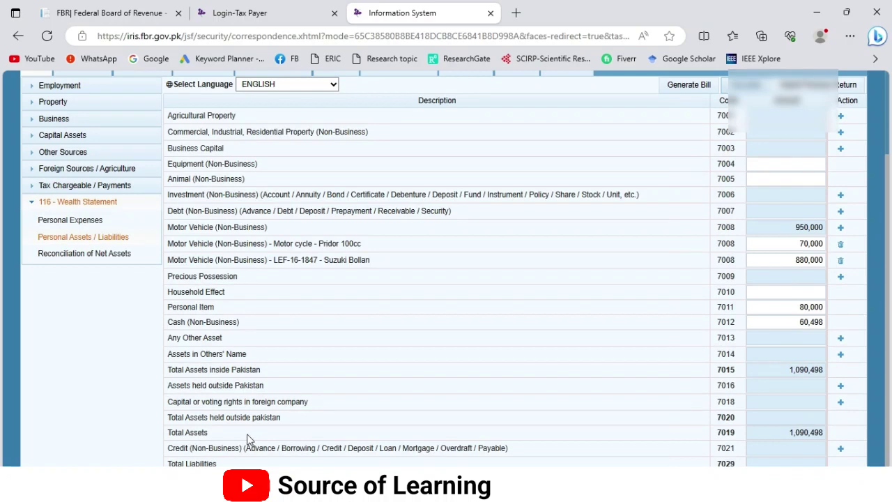
{"action": "left_click", "coordinate": [169, 449]}
{"action": "left_click_drag", "start_coordinate": [168, 449], "coordinate": [511, 460]}
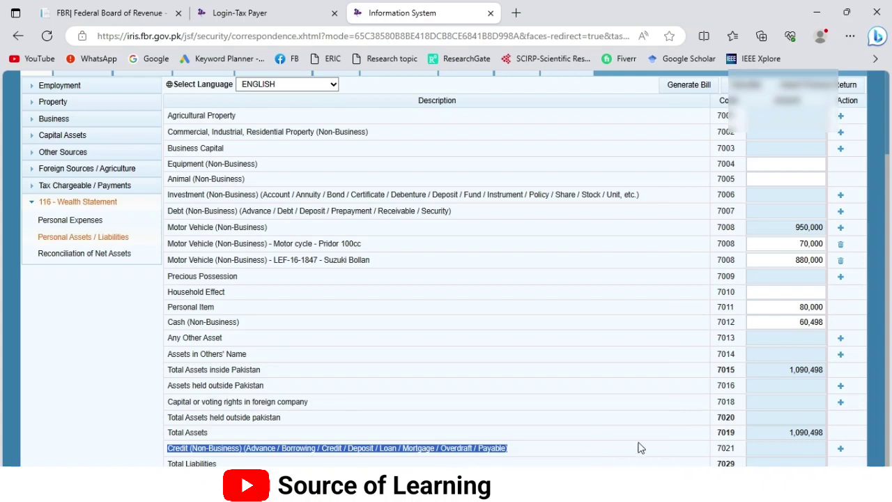
{"action": "left_click", "coordinate": [840, 449]}
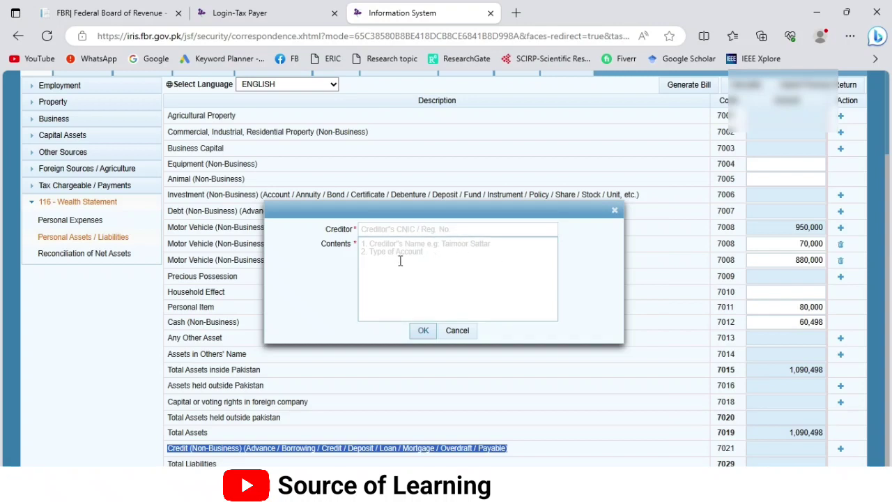
{"action": "left_click", "coordinate": [456, 332]}
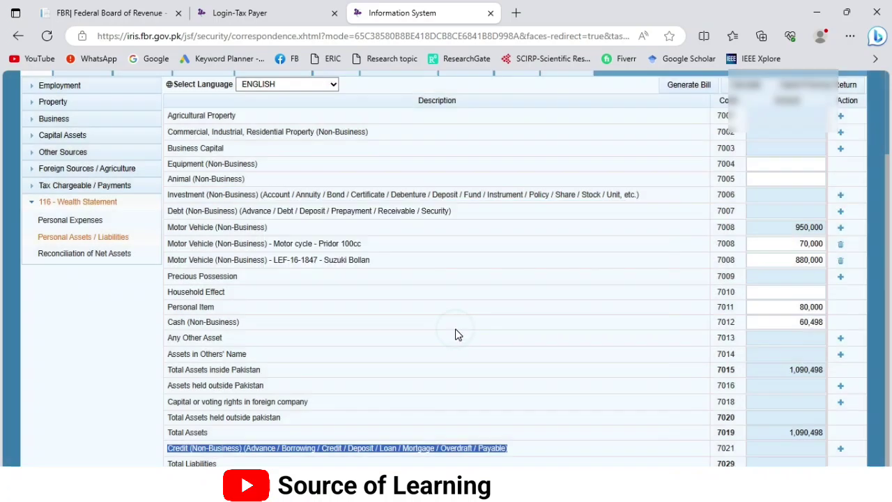
{"action": "scroll", "coordinate": [432, 334], "scroll_direction": "up", "scroll_amount": 2}
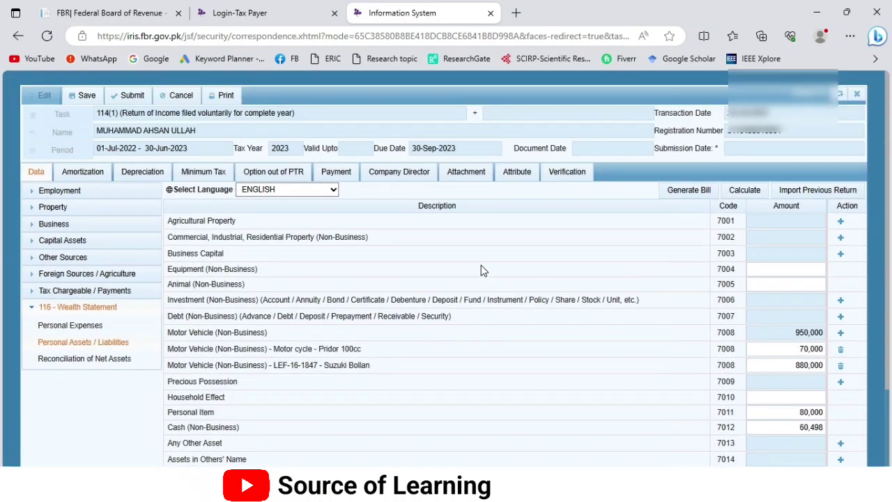
{"action": "left_click", "coordinate": [749, 191]}
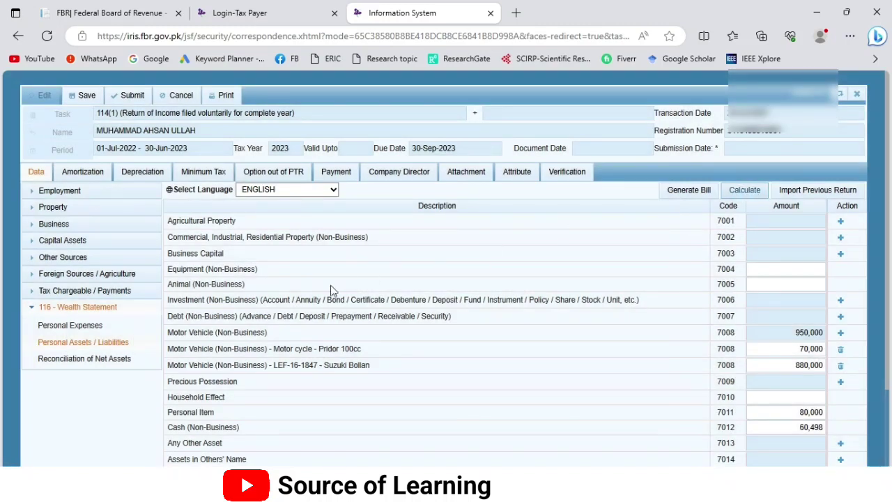
Step: Review Reconciliation of Net Assets: 210,498 previous, 1,090,498 current, an 880,000 increase
{"action": "left_click", "coordinate": [65, 360]}
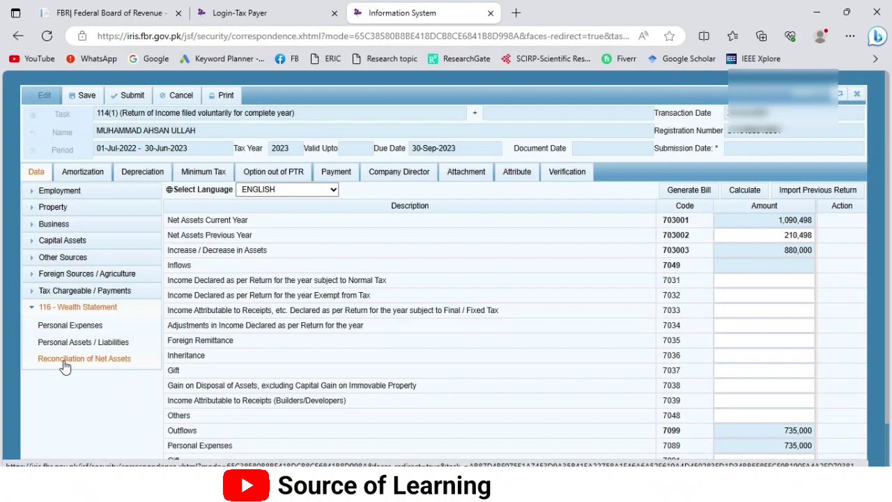
{"action": "left_click_drag", "start_coordinate": [248, 222], "coordinate": [167, 224]}
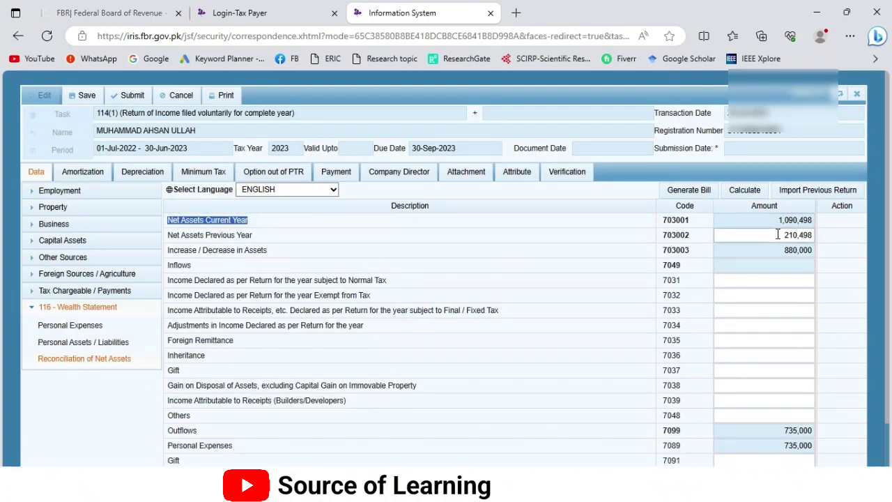
{"action": "left_click_drag", "start_coordinate": [251, 236], "coordinate": [167, 240]}
{"action": "left_click_drag", "start_coordinate": [281, 255], "coordinate": [170, 258]}
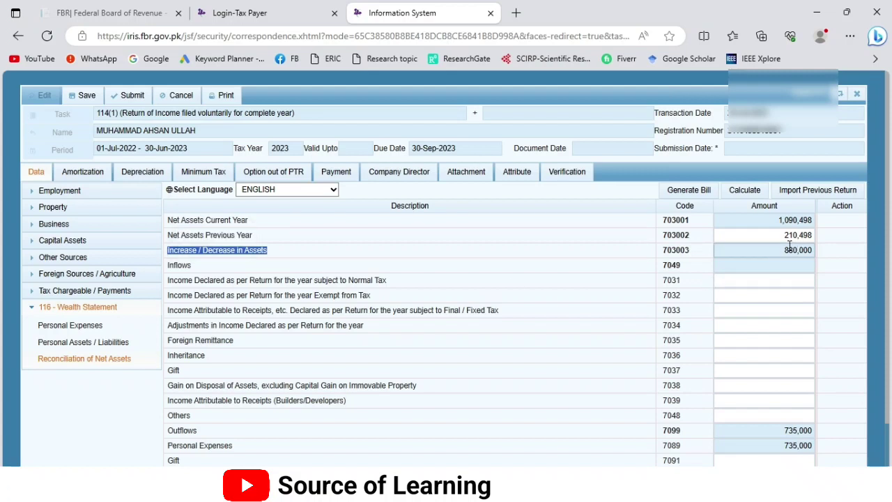
{"action": "left_click_drag", "start_coordinate": [394, 281], "coordinate": [180, 282]}
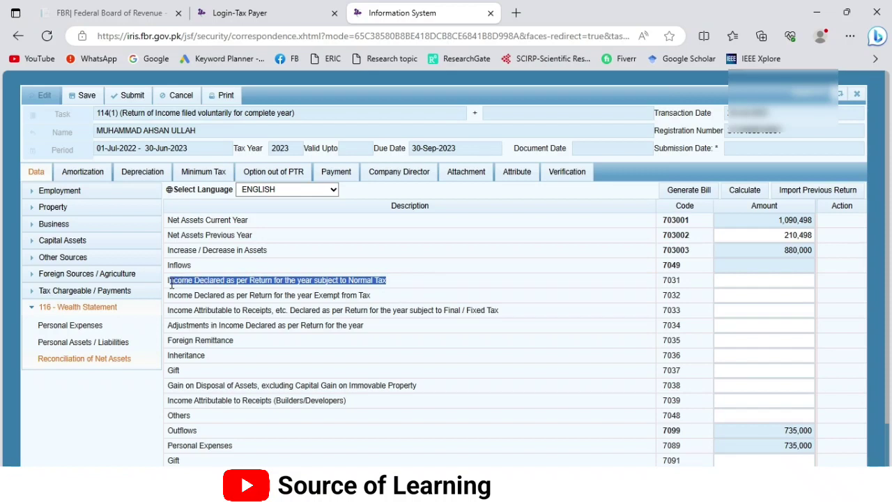
{"action": "left_click_drag", "start_coordinate": [168, 284], "coordinate": [168, 284]}
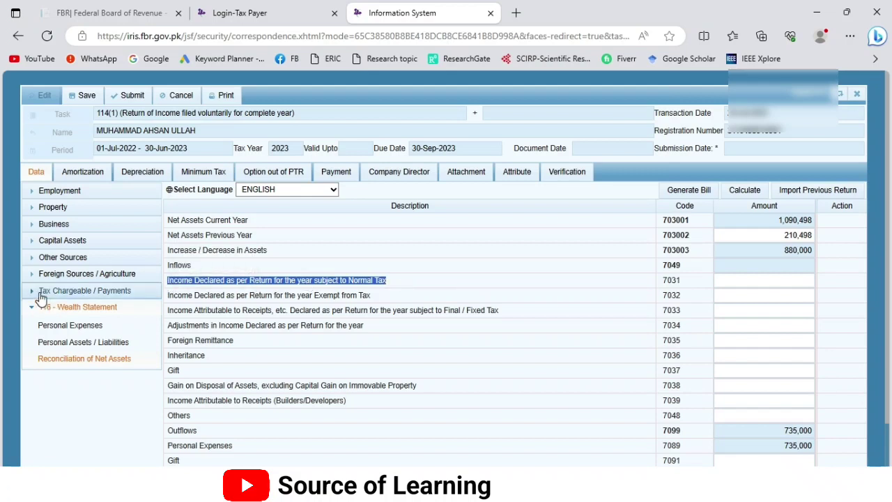
{"action": "left_click", "coordinate": [43, 292]}
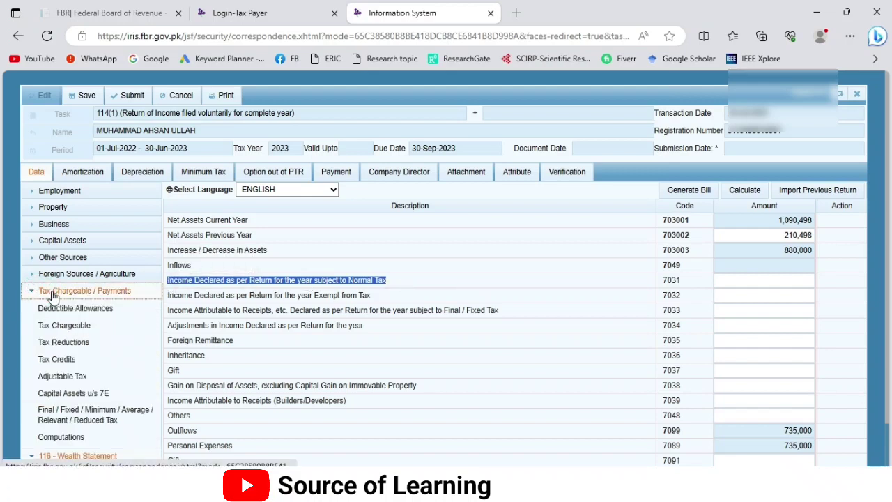
Step: Copy the 802,000 Total Income from Computations into normal-tax income (7031) and recalculate
{"action": "left_click", "coordinate": [70, 439]}
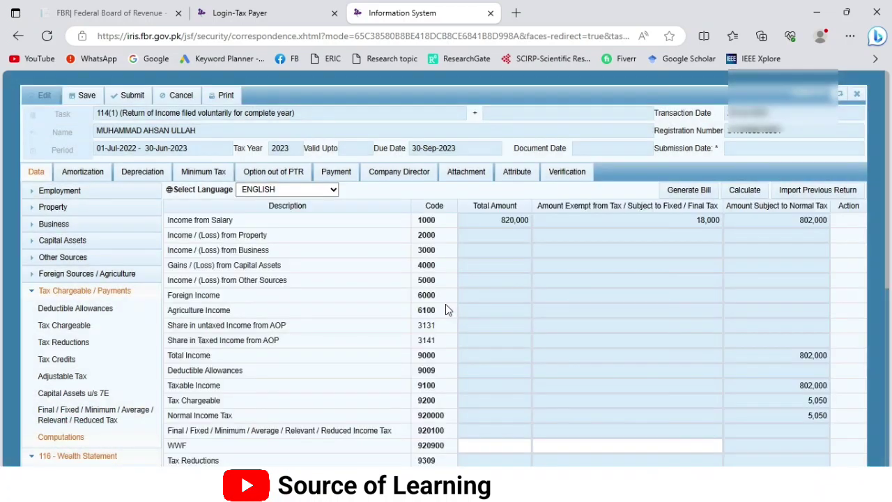
{"action": "left_click", "coordinate": [801, 356]}
{"action": "left_click_drag", "start_coordinate": [799, 356], "coordinate": [829, 355]}
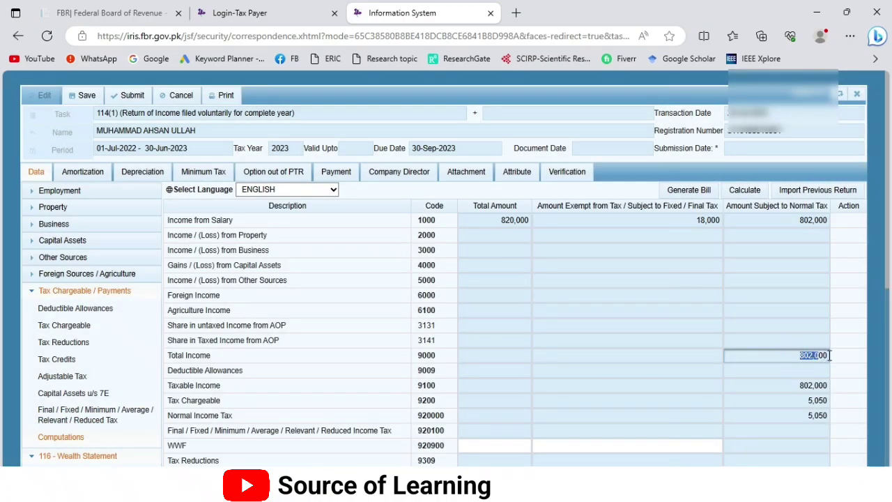
{"action": "left_click", "coordinate": [786, 356]}
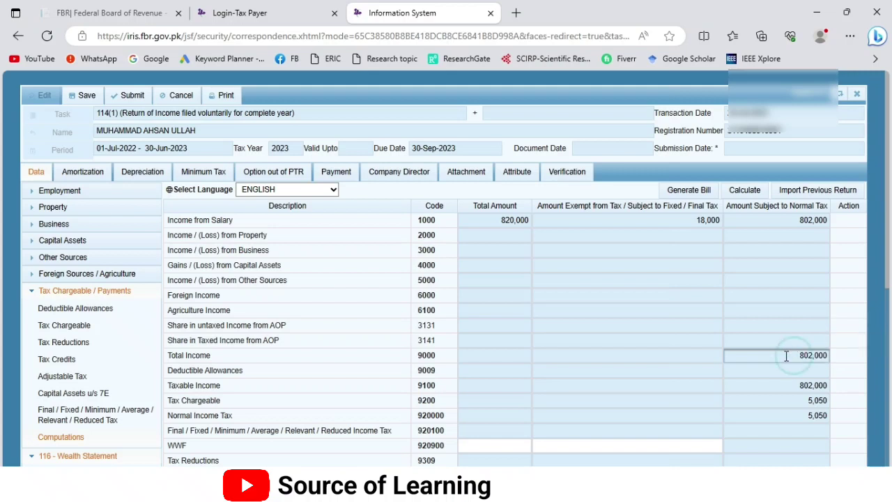
{"action": "left_click_drag", "start_coordinate": [801, 355], "coordinate": [828, 355]}
{"action": "key", "text": "ctrl+c"}
{"action": "scroll", "coordinate": [829, 355], "scroll_direction": "down", "scroll_amount": 2}
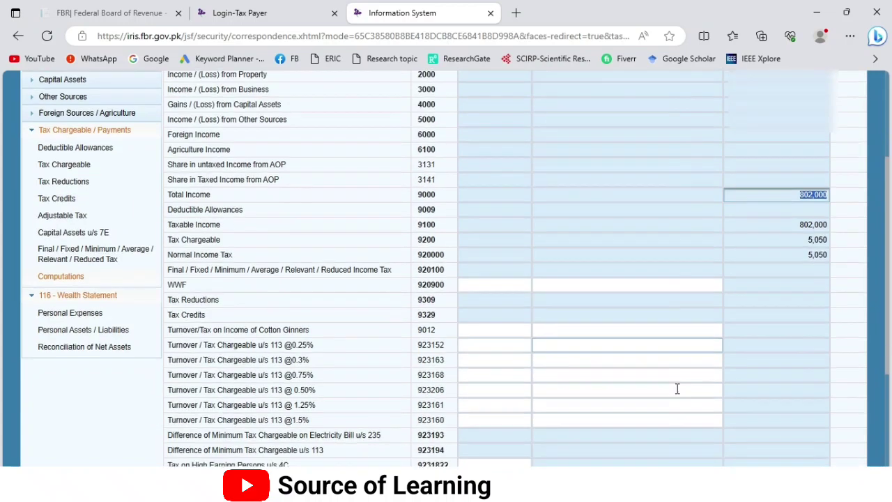
{"action": "left_click", "coordinate": [81, 346]}
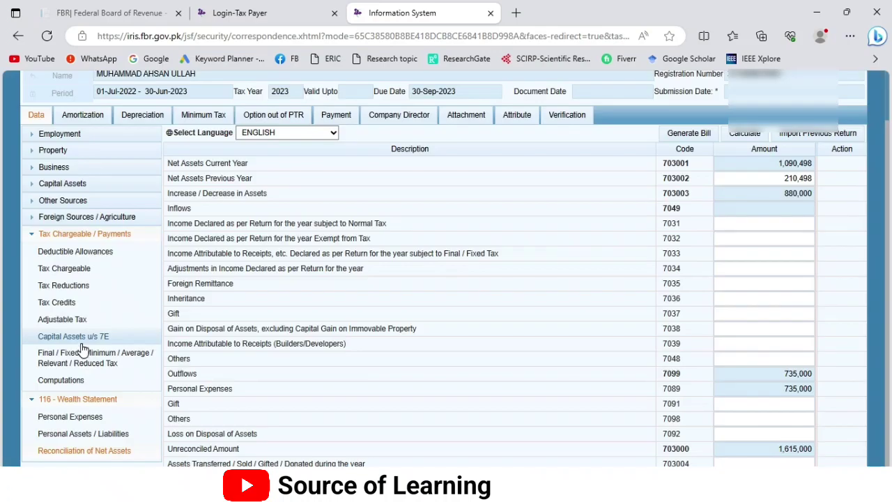
{"action": "left_click", "coordinate": [744, 227]}
{"action": "key", "text": "ctrl+v"}
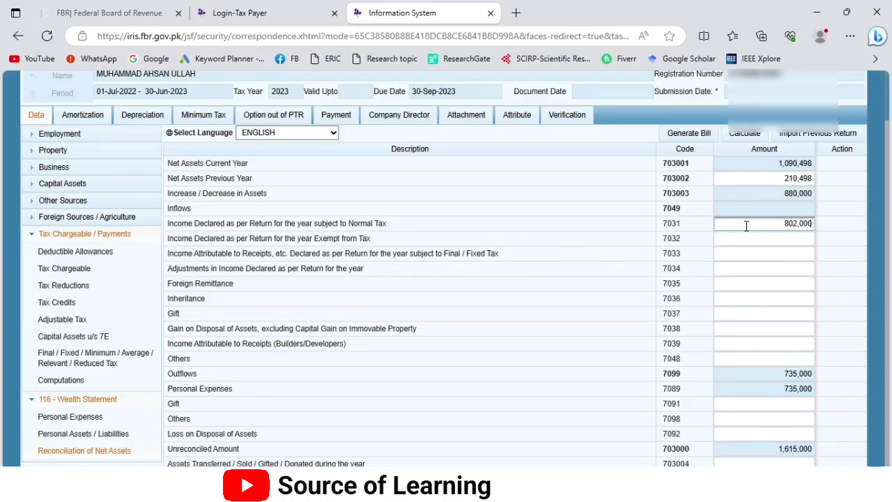
{"action": "left_click", "coordinate": [743, 132]}
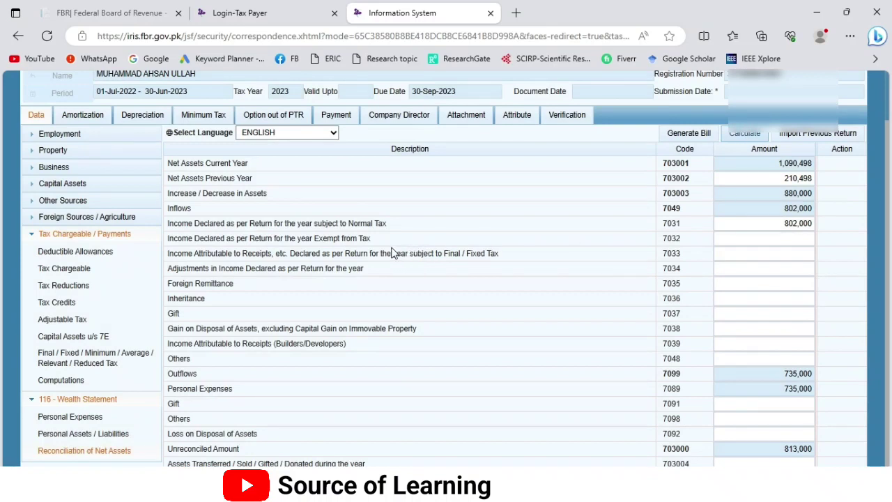
Step: Enter 18,000 exempt income under 7032 and recalculate so the unreconciled amount is 0
{"action": "left_click_drag", "start_coordinate": [384, 244], "coordinate": [167, 247]}
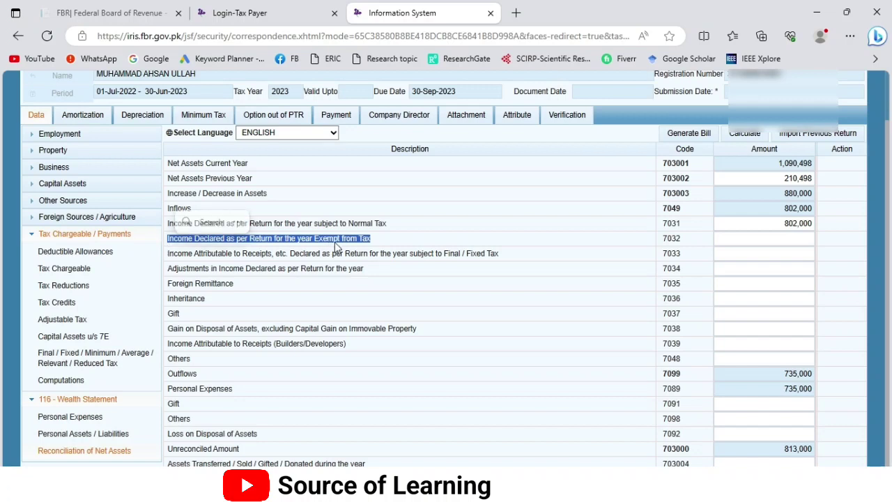
{"action": "left_click", "coordinate": [740, 236]}
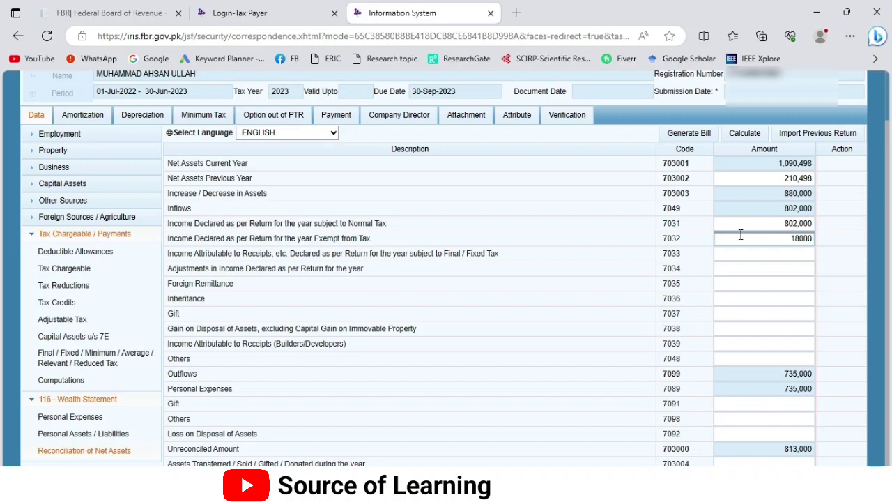
{"action": "left_click", "coordinate": [744, 132]}
{"action": "left_click_drag", "start_coordinate": [250, 455], "coordinate": [165, 450]}
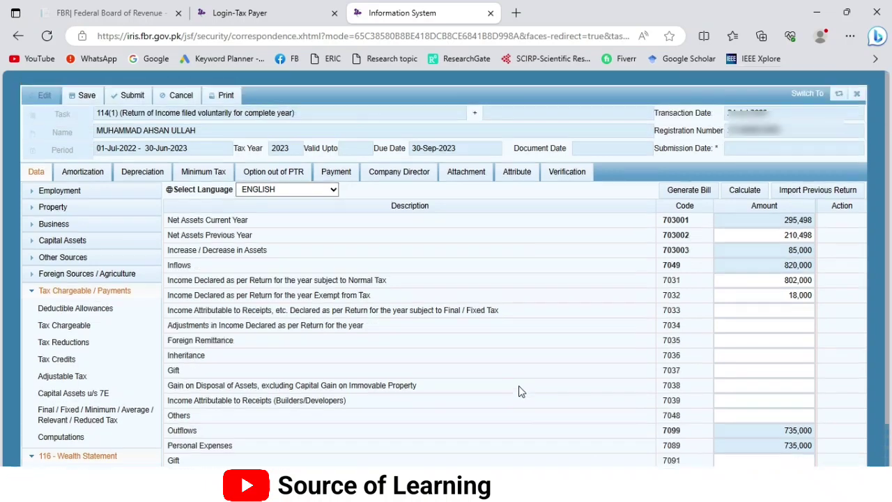
{"action": "scroll", "coordinate": [523, 388], "scroll_direction": "up", "scroll_amount": 2}
Step: Save the return, then enter and verify the PIN on the Verification declaration
{"action": "left_click", "coordinate": [82, 97]}
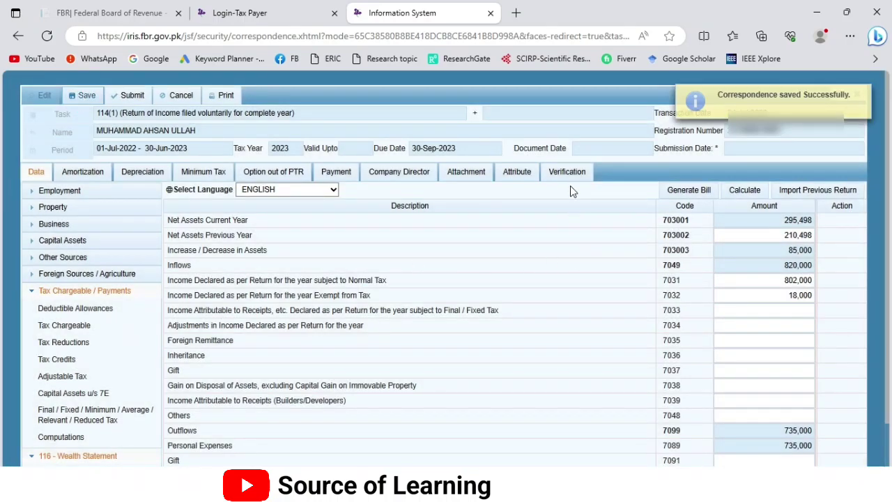
{"action": "left_click", "coordinate": [566, 173]}
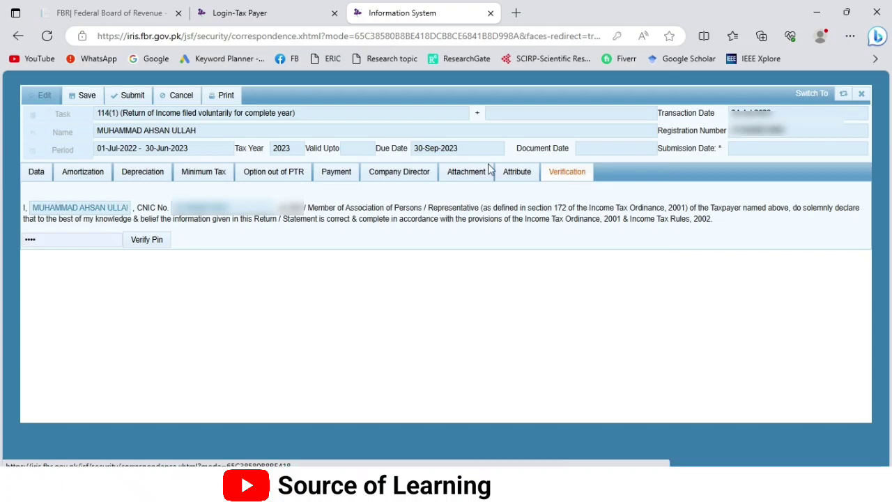
{"action": "left_click", "coordinate": [90, 239]}
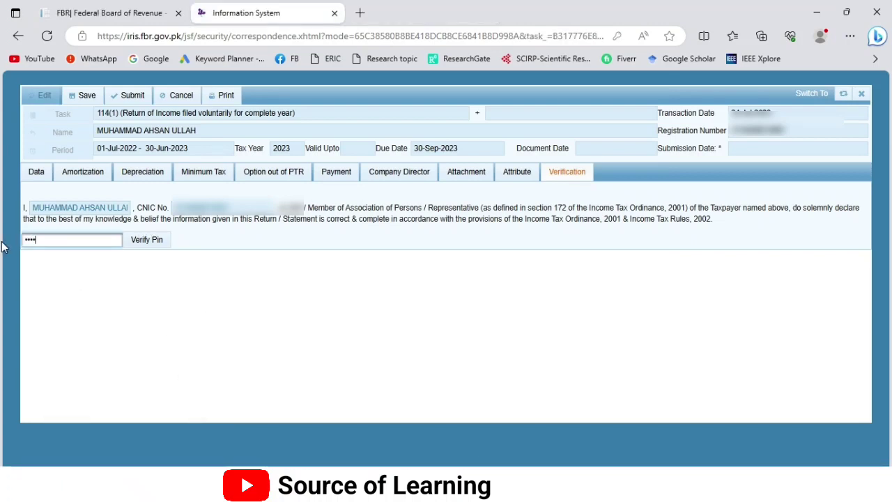
{"action": "left_click", "coordinate": [143, 240]}
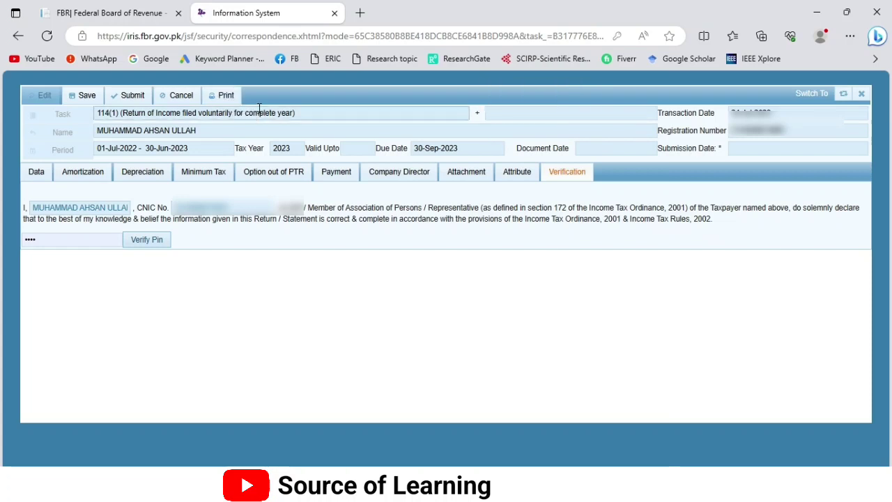
Step: Submit the 2023 return with confirmation and list it under Completed Tasks > Declaration
{"action": "left_click", "coordinate": [129, 97]}
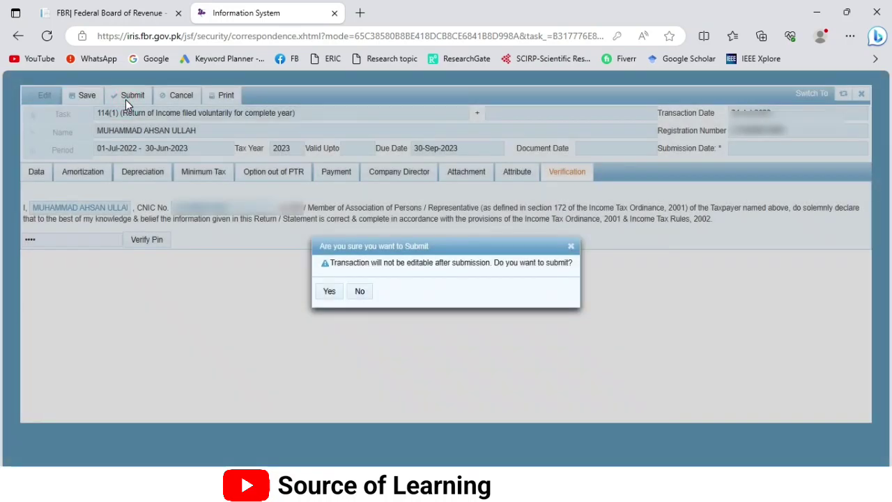
{"action": "left_click", "coordinate": [329, 293]}
{"action": "left_click", "coordinate": [326, 295]}
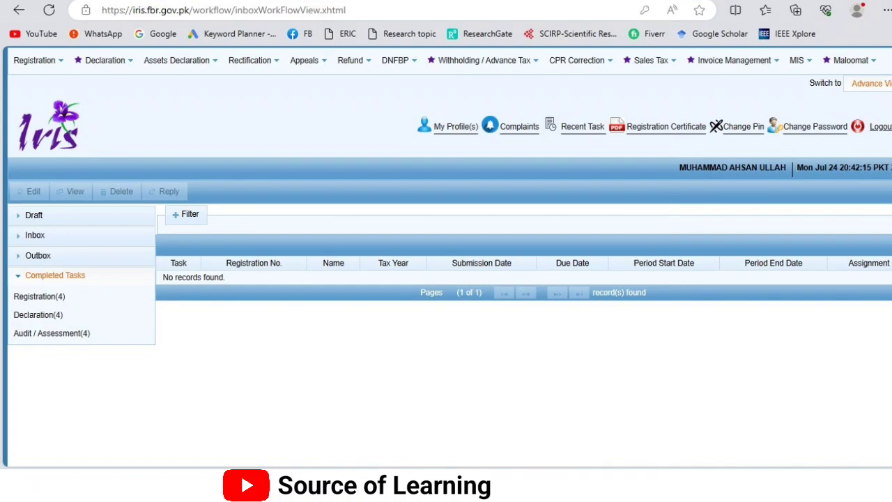
{"action": "left_click", "coordinate": [38, 314]}
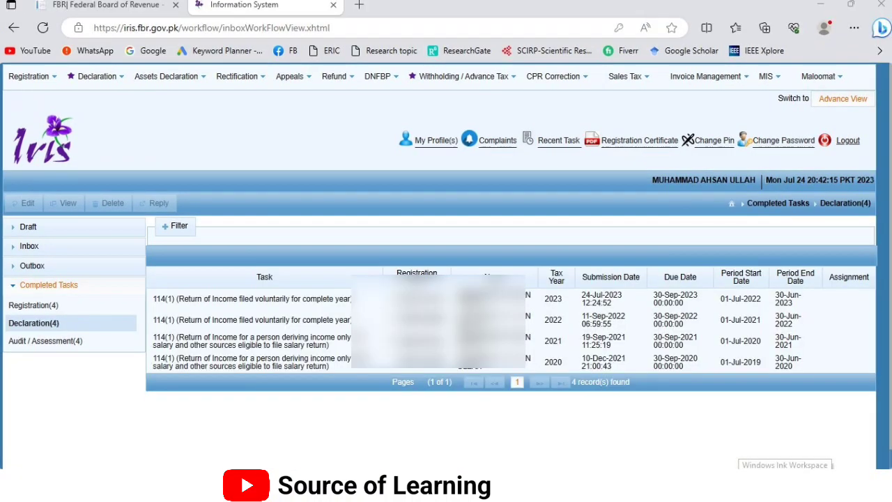